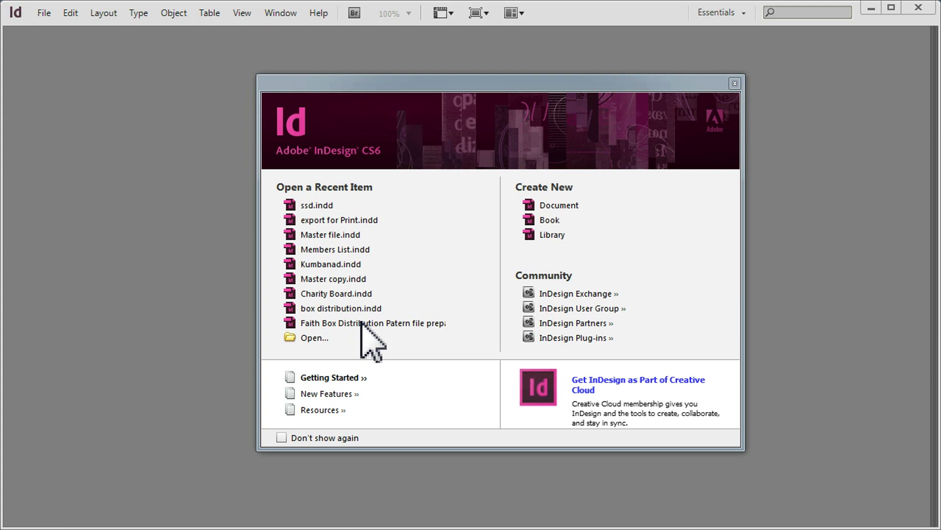
Step: Create a new Tabloid-size (11 × 17 in) document
{"action": "key", "text": "alt+Tab"}
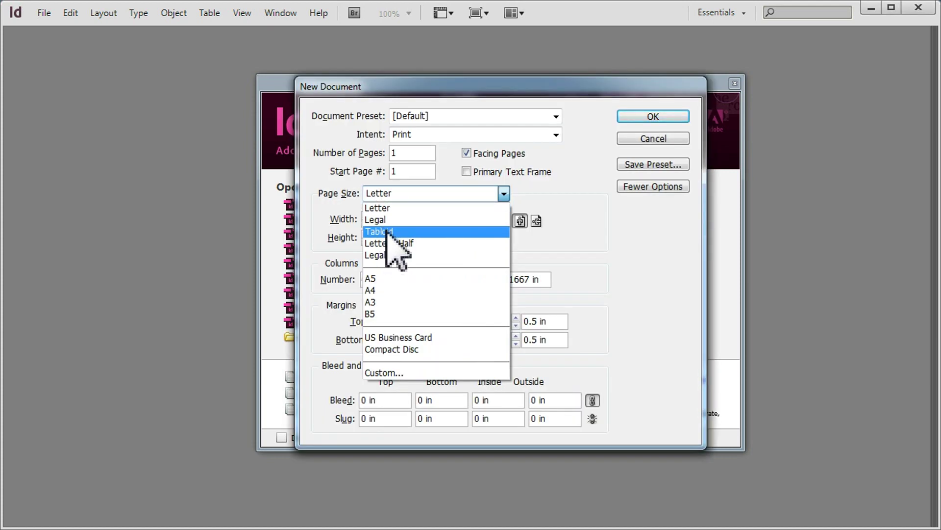
{"action": "left_click", "coordinate": [386, 231]}
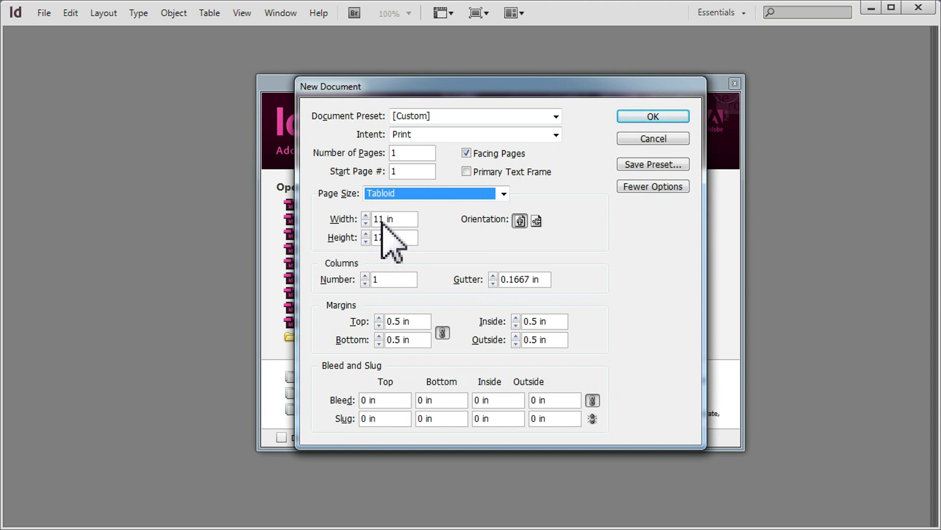
{"action": "left_click", "coordinate": [653, 117]}
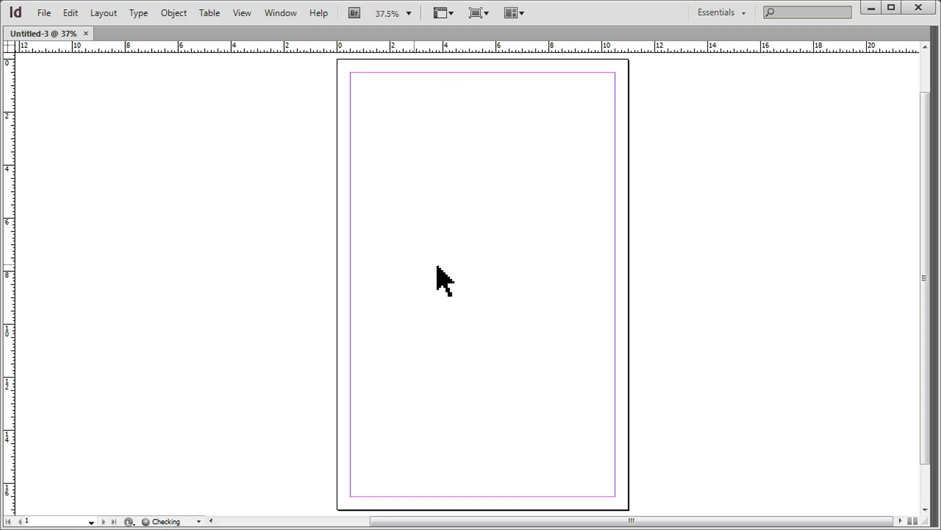
Step: Set the page to 4 columns and place the Malayalam text in a first-column frame
{"action": "key", "text": "alt+l"}
{"action": "key", "text": "m"}
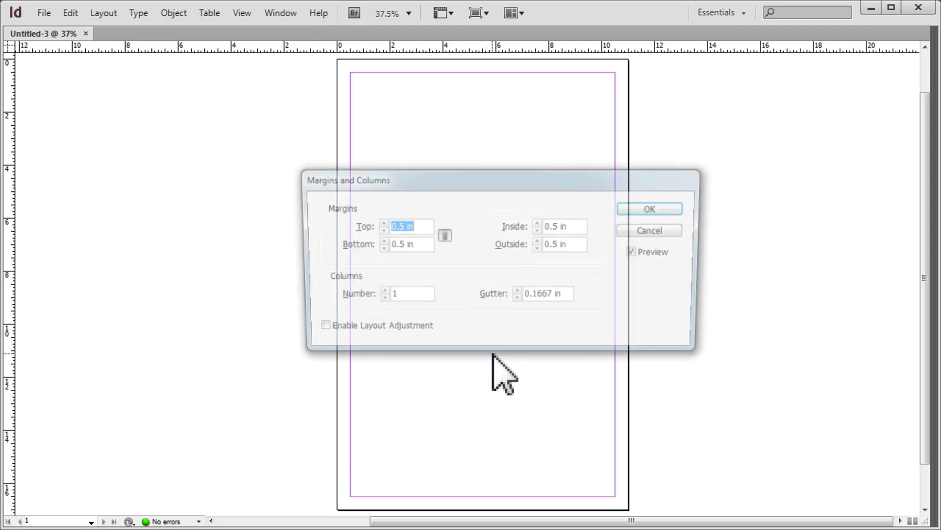
{"action": "left_click", "coordinate": [378, 293]}
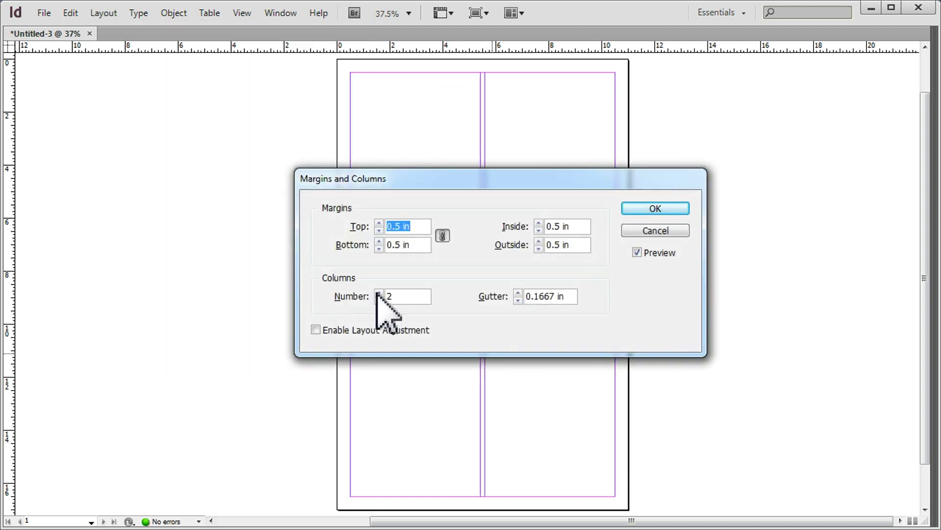
{"action": "left_click", "coordinate": [378, 293]}
{"action": "left_click", "coordinate": [379, 292]}
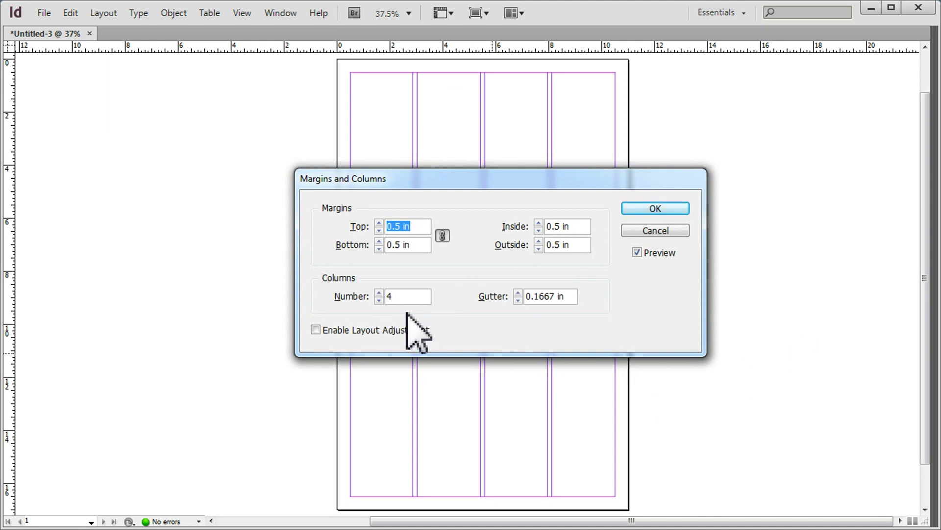
{"action": "left_click", "coordinate": [656, 209]}
{"action": "left_click_drag", "start_coordinate": [350, 96], "coordinate": [412, 284]}
Step: Thread the overflowing story into new text frames in columns 2 and 3
{"action": "left_click", "coordinate": [413, 278]}
{"action": "left_click_drag", "start_coordinate": [417, 97], "coordinate": [480, 280]}
{"action": "left_click", "coordinate": [480, 278]}
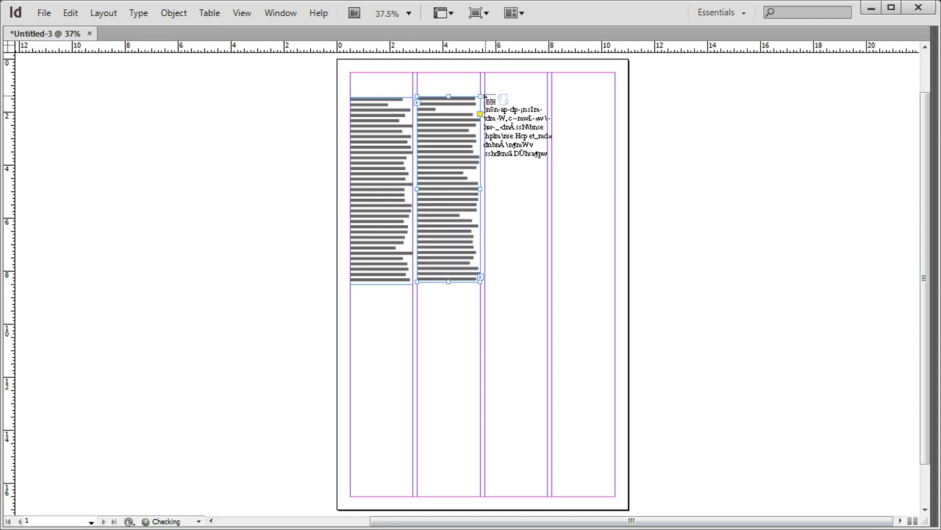
{"action": "left_click", "coordinate": [485, 97]}
{"action": "left_click_drag", "start_coordinate": [516, 497], "coordinate": [526, 313]}
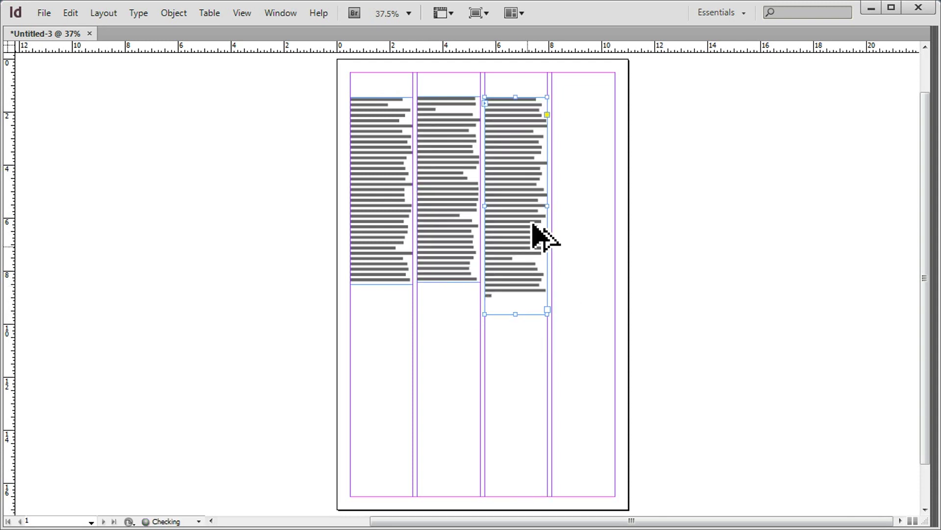
Step: Select all the story text and toggle Preview mode to check the three columns
{"action": "key", "text": "ctrl+="}
{"action": "double_click", "coordinate": [252, 189]}
{"action": "key", "text": "ctrl+a"}
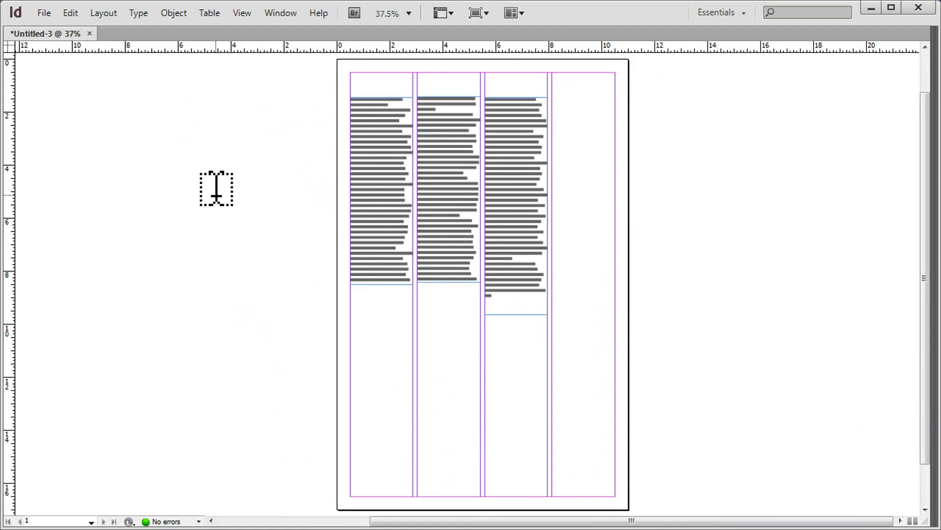
{"action": "key", "text": "w"}
{"action": "key", "text": "w"}
{"action": "key", "text": "w"}
{"action": "key", "text": "w"}
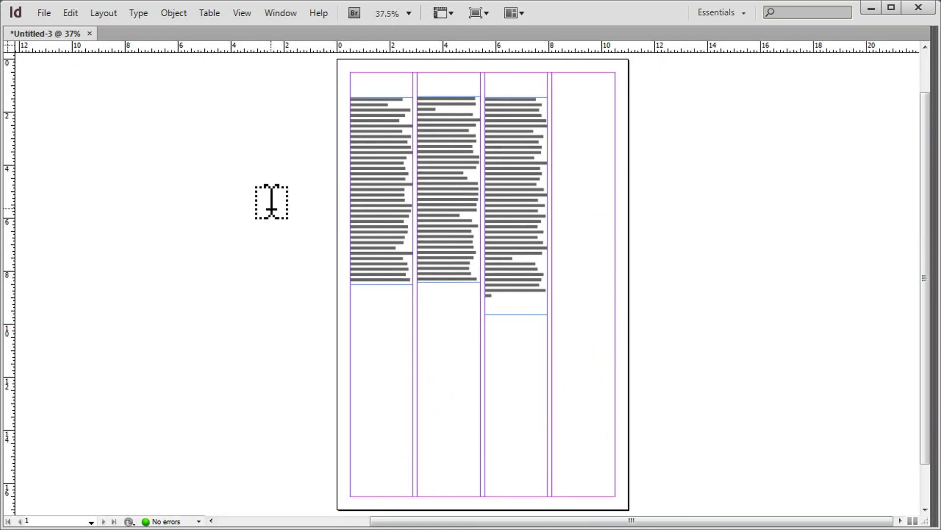
{"action": "key", "text": "w"}
{"action": "key", "text": "w"}
{"action": "key", "text": "w"}
{"action": "key", "text": "w"}
{"action": "key", "text": "w"}
{"action": "key", "text": "w"}
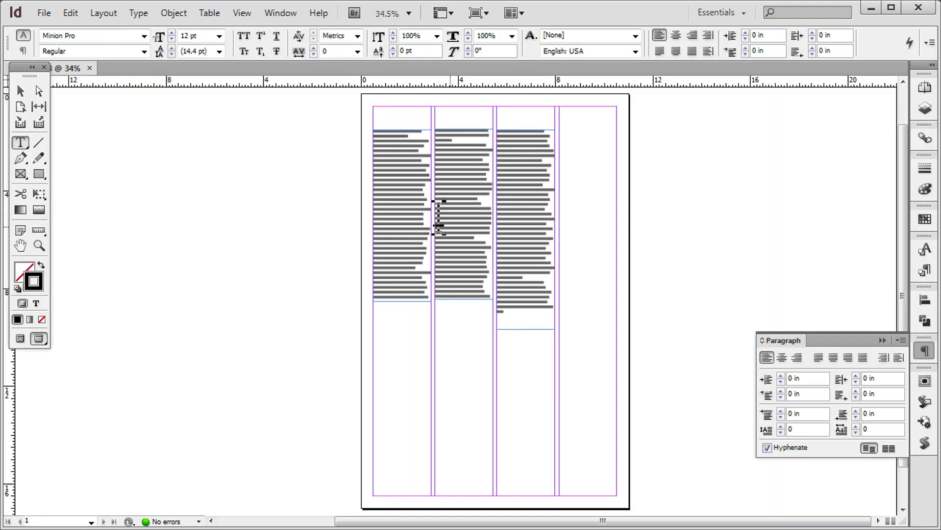
{"action": "left_click", "coordinate": [428, 223]}
Step: Set the whole story in FML-TTIndulekha, justified with last line aligned left
{"action": "key", "text": "ctrl+a"}
{"action": "left_click", "coordinate": [91, 37]}
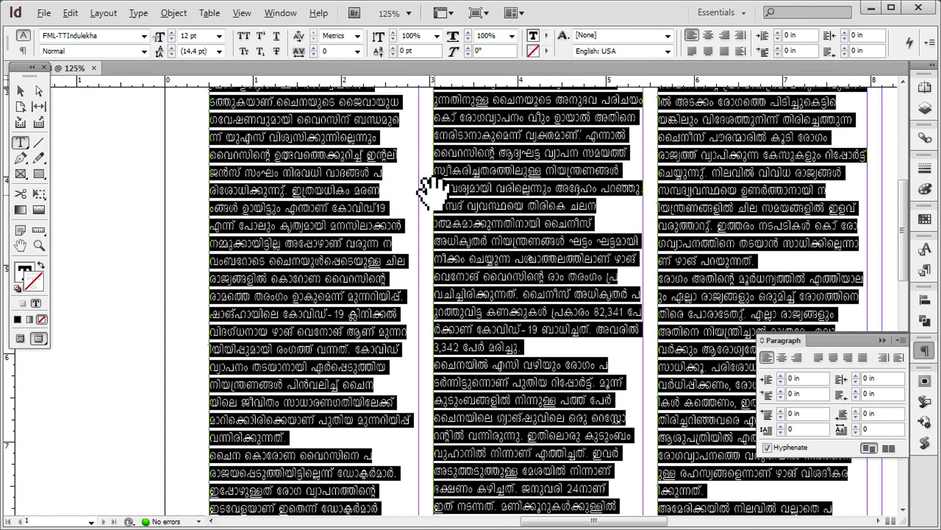
{"action": "scroll", "coordinate": [284, 215], "scroll_direction": "up", "scroll_amount": 5}
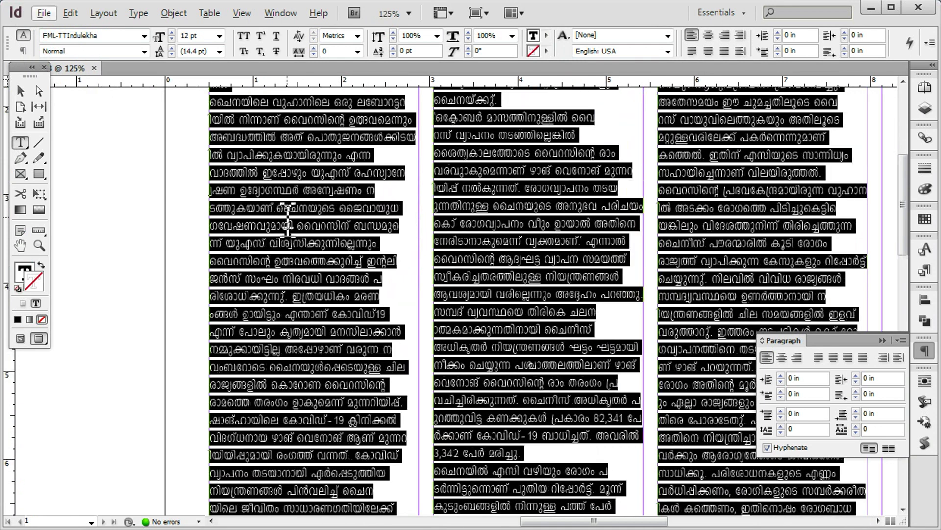
{"action": "key", "text": "ctrl+a"}
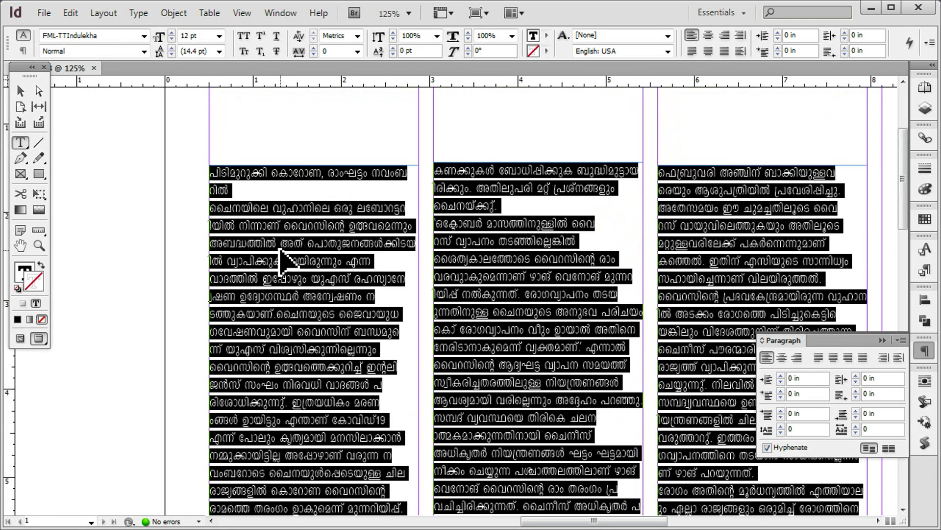
{"action": "key", "text": "ctrl+shift+j"}
Step: Review the justified columns, then select all the text and bring up Find/Change
{"action": "left_click", "coordinate": [371, 269]}
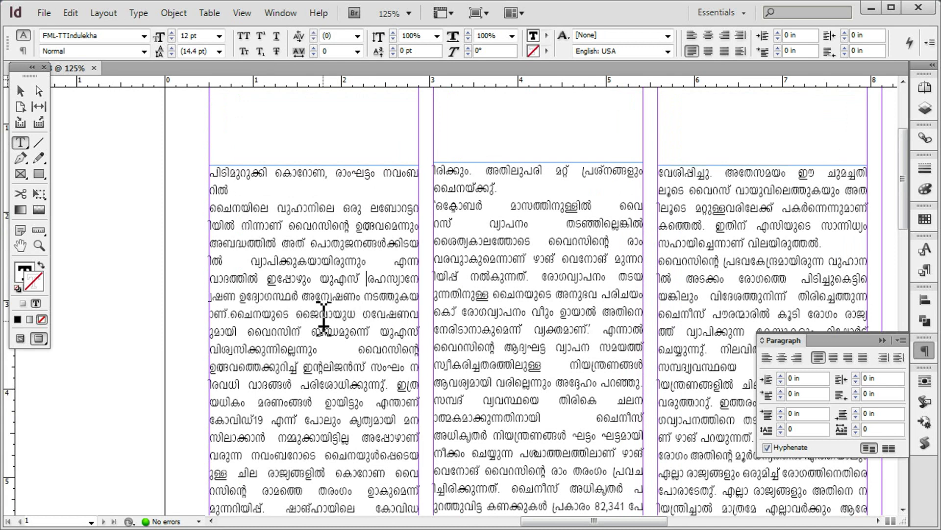
{"action": "scroll", "coordinate": [324, 309], "scroll_direction": "up", "scroll_amount": 2}
{"action": "scroll", "coordinate": [326, 326], "scroll_direction": "down", "scroll_amount": 3}
{"action": "scroll", "coordinate": [337, 333], "scroll_direction": "down", "scroll_amount": 1}
{"action": "scroll", "coordinate": [337, 329], "scroll_direction": "down", "scroll_amount": 2}
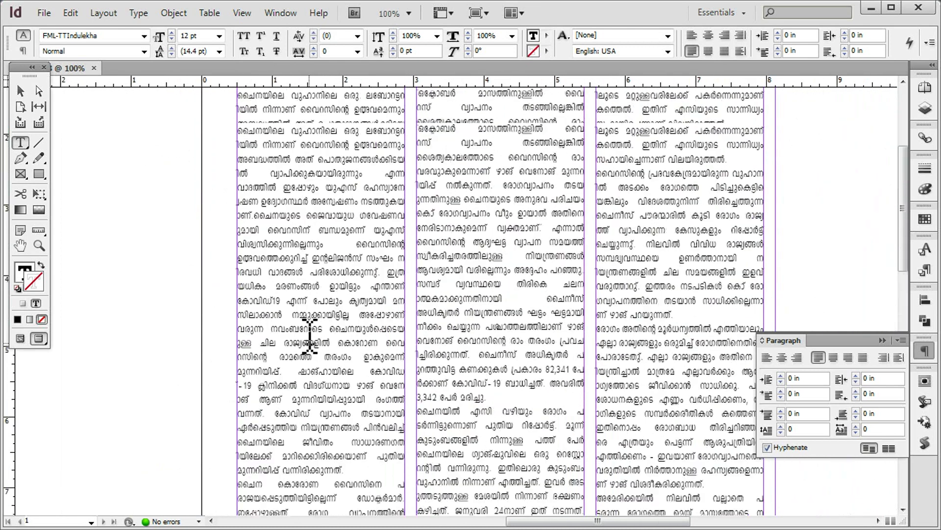
{"action": "scroll", "coordinate": [316, 333], "scroll_direction": "up", "scroll_amount": 4}
{"action": "key", "text": "ctrl+a"}
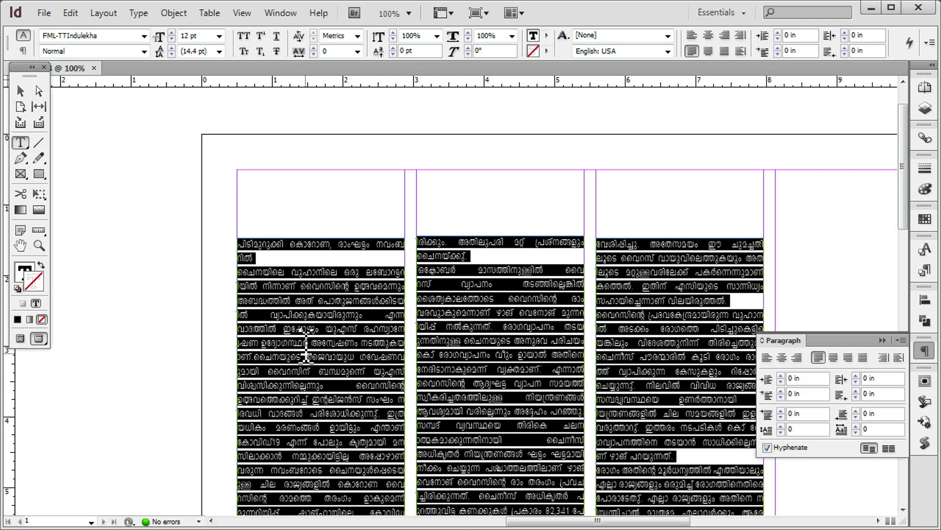
{"action": "key", "text": "ctrl+f"}
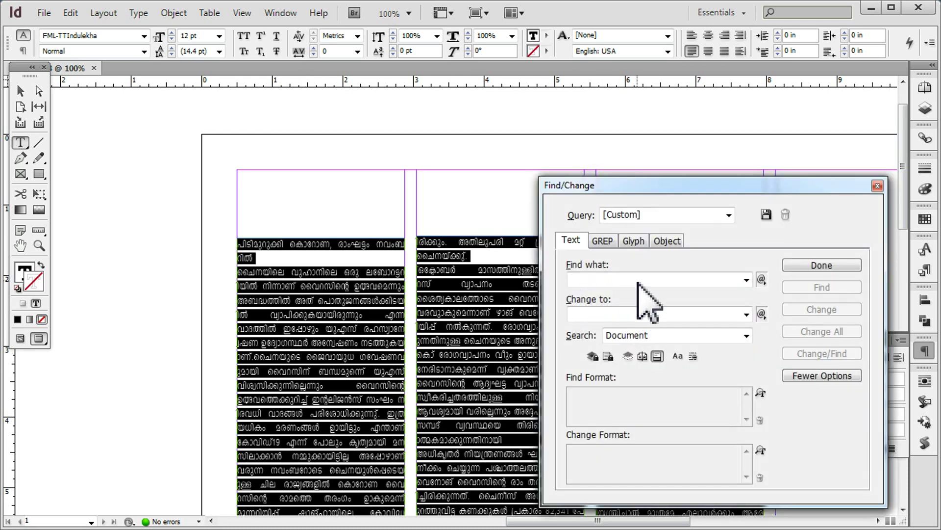
Step: Run the saved FML-TT Inta Replace query with Change All, making 24 ^- to ï replacements
{"action": "left_click", "coordinate": [683, 215]}
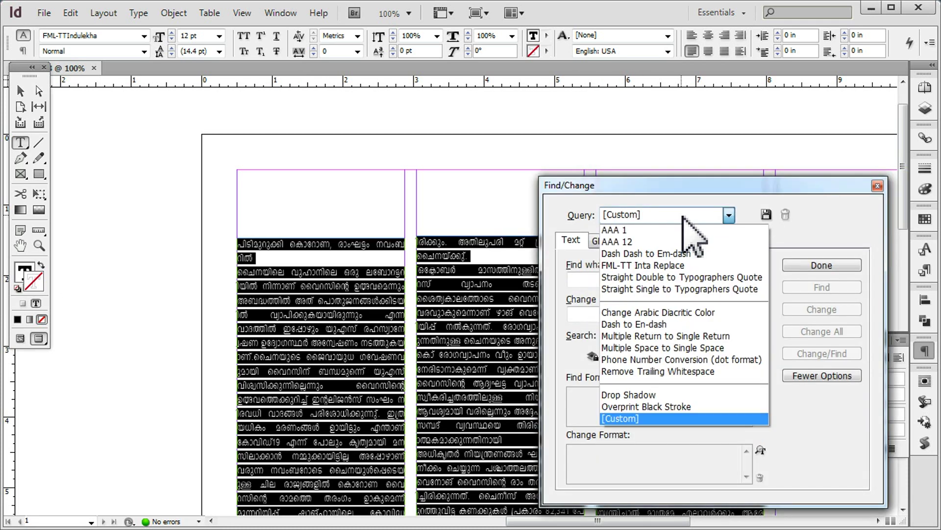
{"action": "left_click", "coordinate": [640, 265]}
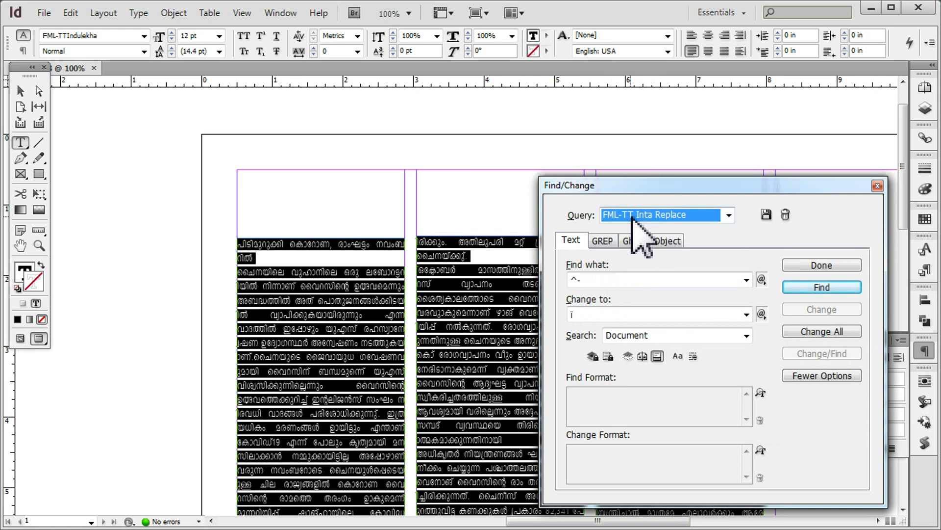
{"action": "left_click", "coordinate": [582, 314]}
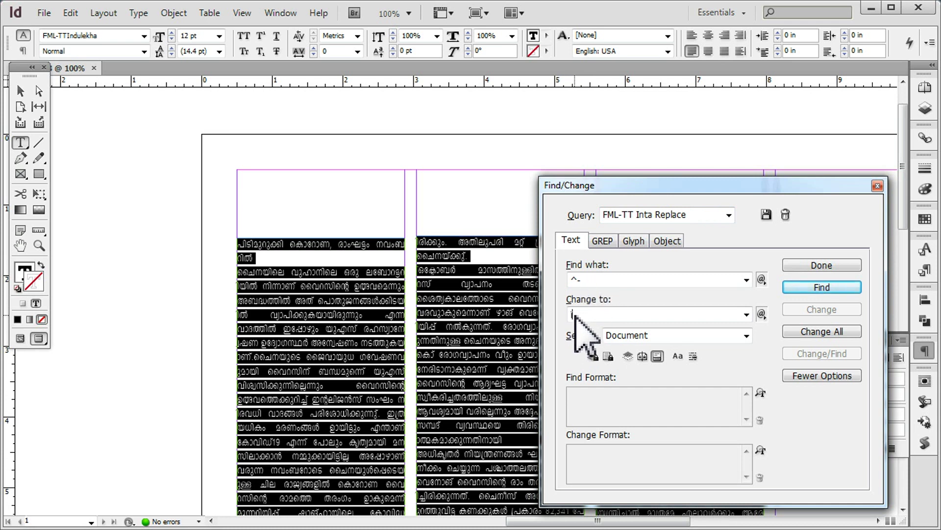
{"action": "key", "text": "alt"}
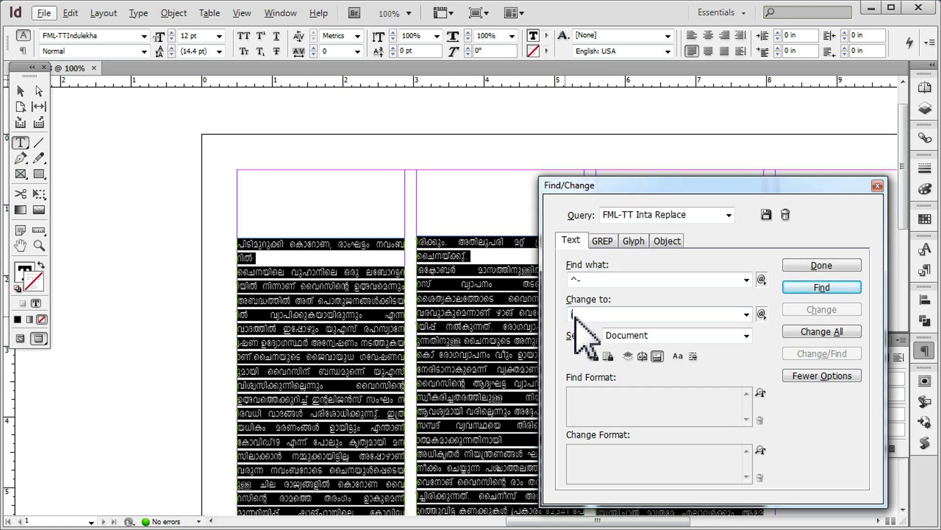
{"action": "left_click", "coordinate": [822, 331]}
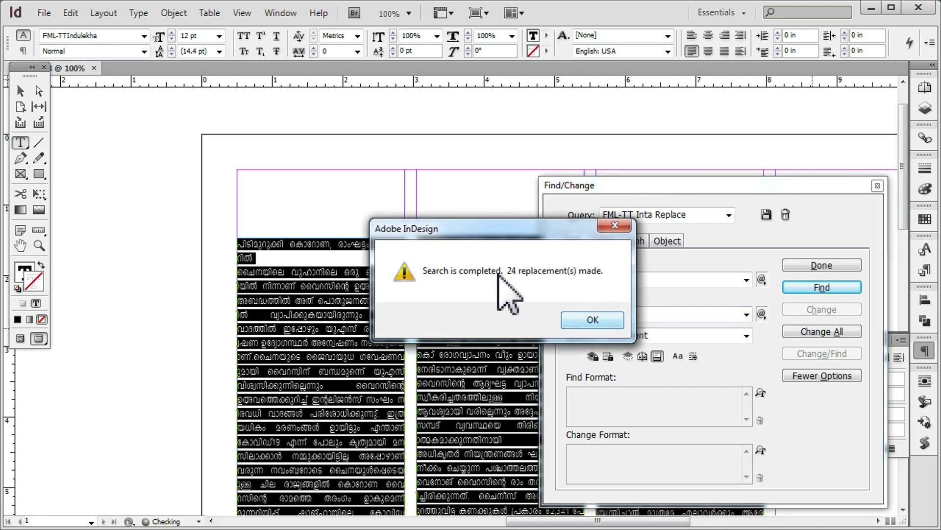
{"action": "left_click", "coordinate": [585, 318]}
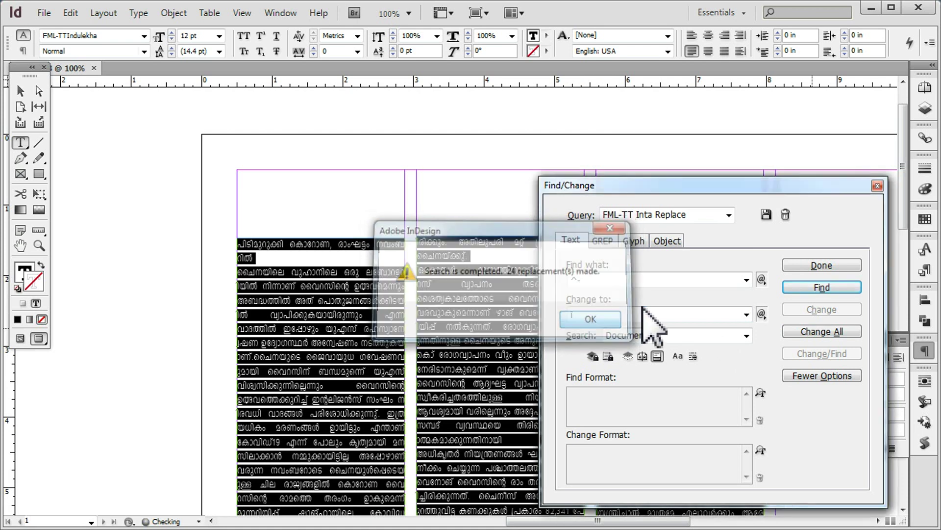
{"action": "left_click", "coordinate": [821, 265]}
Step: Select the whole Malayalam story and turn hyphenation off
{"action": "scroll", "coordinate": [542, 352], "scroll_direction": "up", "scroll_amount": 3}
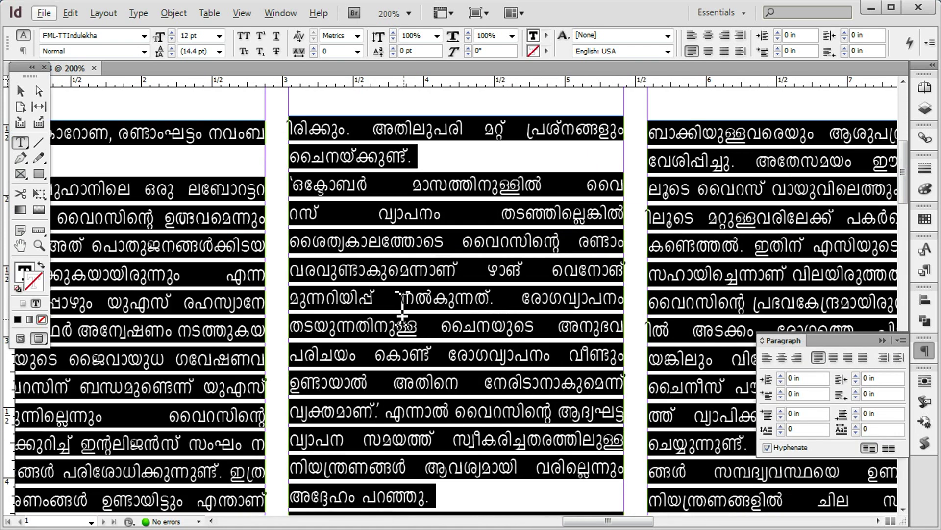
{"action": "left_click", "coordinate": [403, 344]}
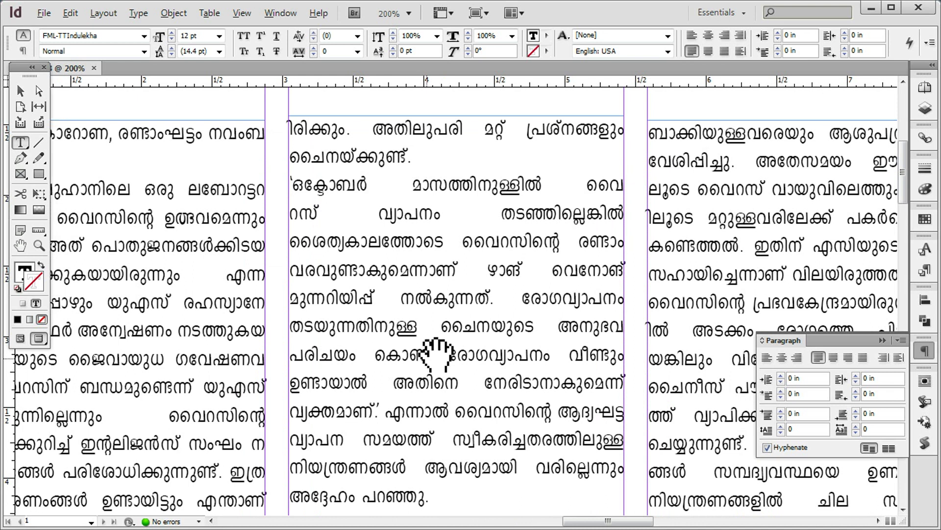
{"action": "scroll", "coordinate": [442, 350], "scroll_direction": "down", "scroll_amount": 3}
{"action": "scroll", "coordinate": [479, 285], "scroll_direction": "down", "scroll_amount": 3}
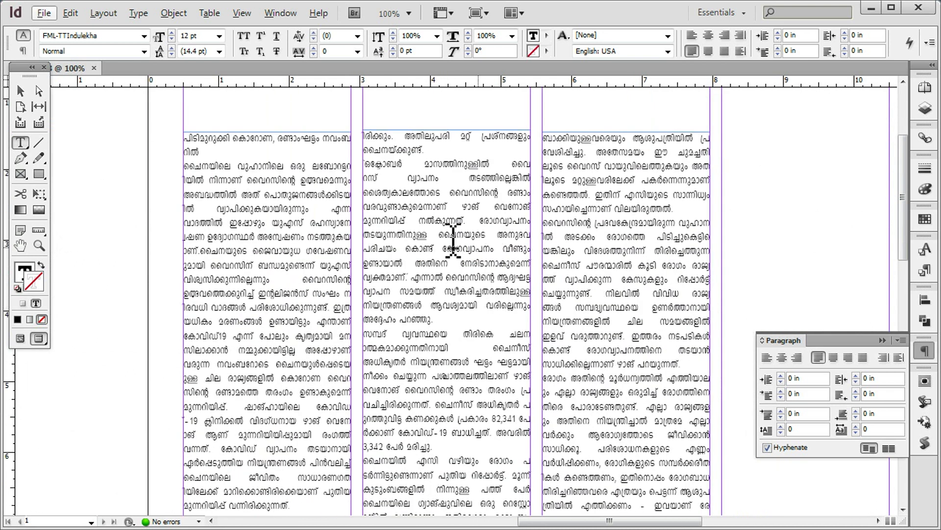
{"action": "scroll", "coordinate": [397, 272], "scroll_direction": "down", "scroll_amount": 4}
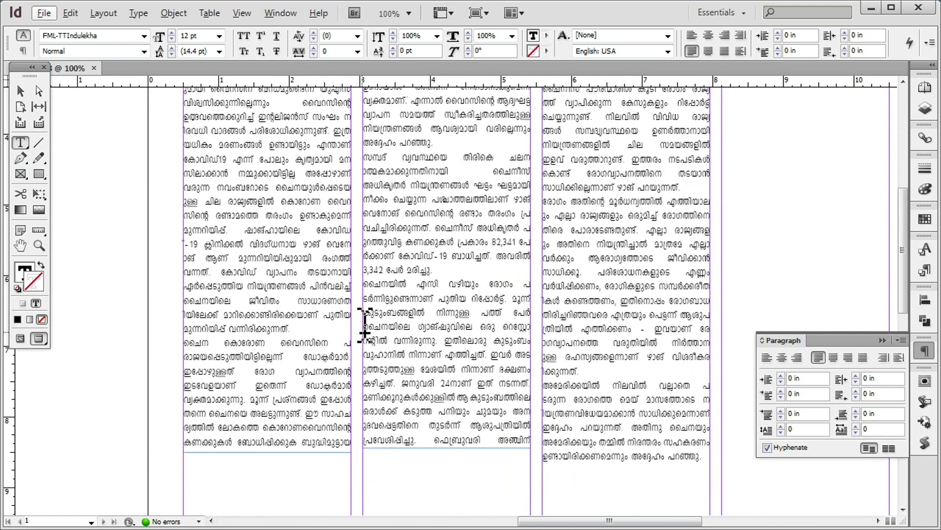
{"action": "key", "text": "ctrl+a"}
{"action": "scroll", "coordinate": [490, 343], "scroll_direction": "up", "scroll_amount": 4}
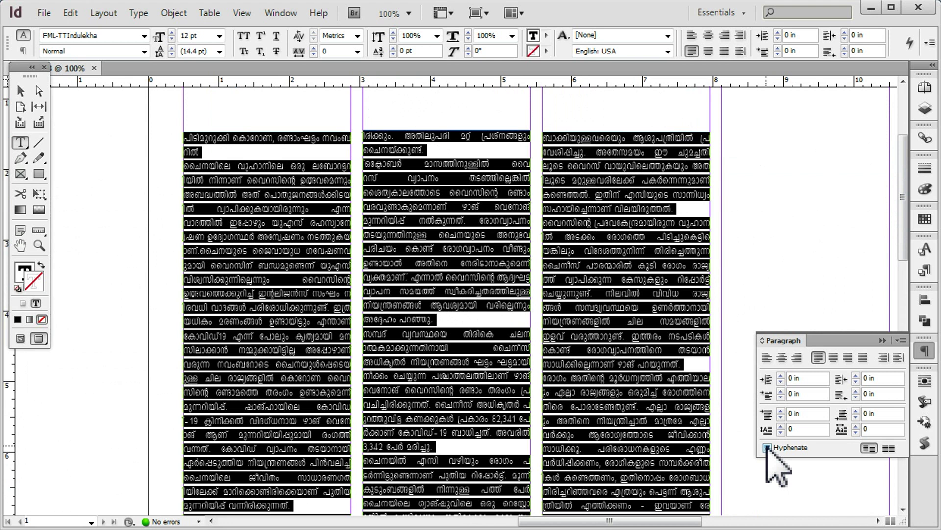
{"action": "left_click", "coordinate": [767, 446]}
{"action": "left_click", "coordinate": [768, 448]}
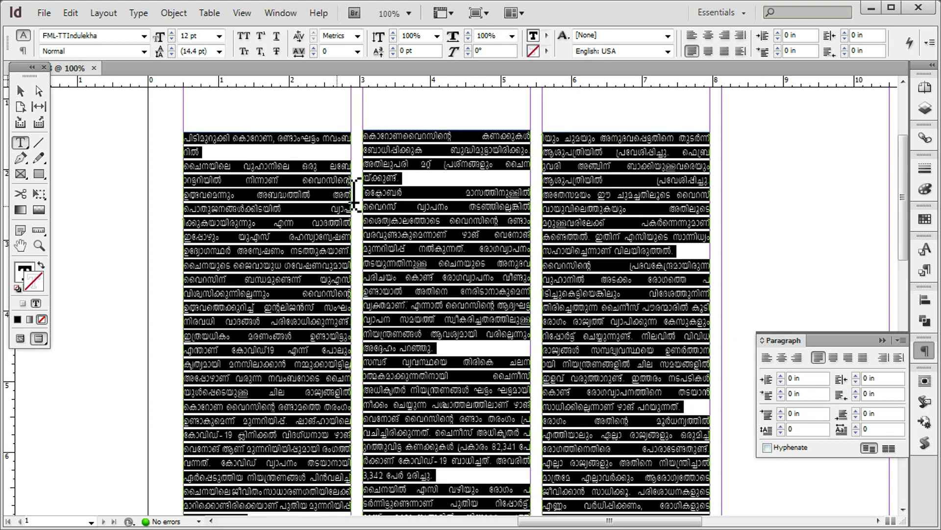
Step: Select all the story text again and switch to the Typeit editor
{"action": "left_click", "coordinate": [247, 211]}
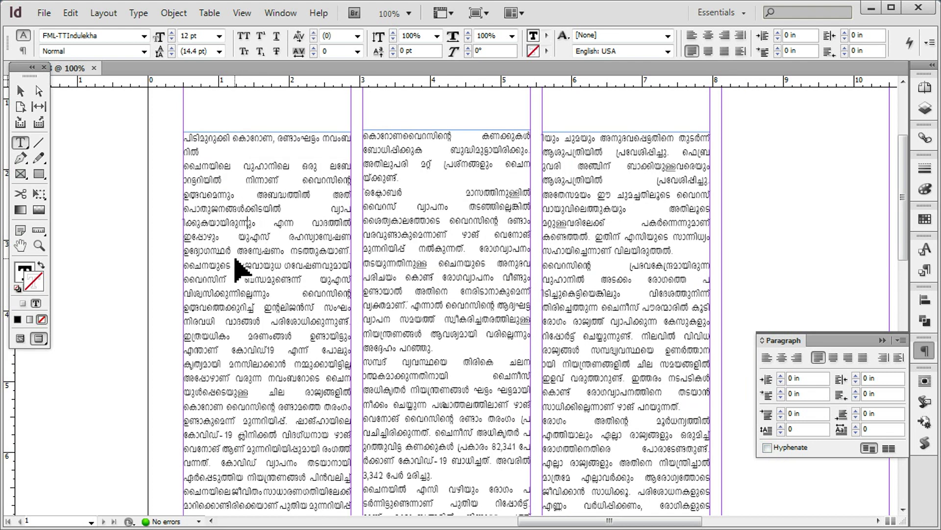
{"action": "key", "text": "ctrl+a"}
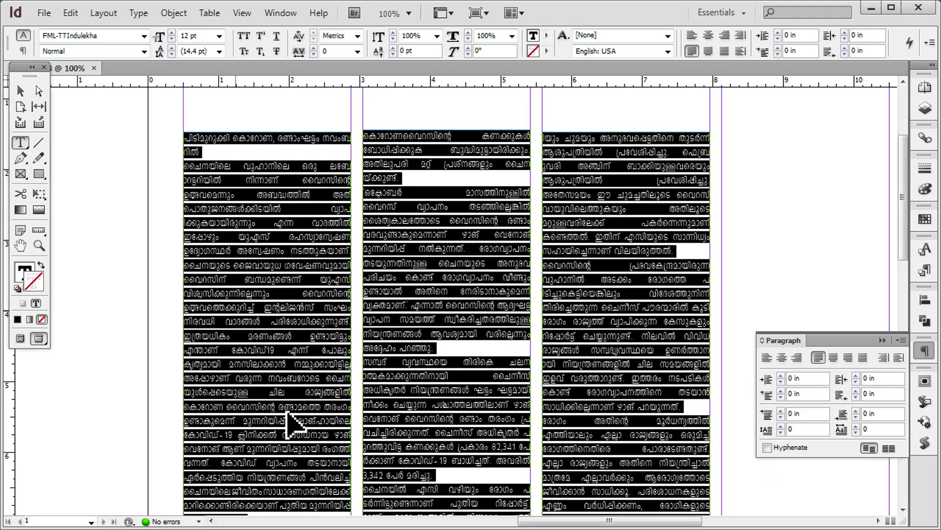
{"action": "left_click", "coordinate": [313, 527]}
Step: Replace the Typeit editor's contents with the article text from the page
{"action": "left_click_drag", "start_coordinate": [527, 163], "coordinate": [724, 162]}
{"action": "left_click", "coordinate": [625, 280]}
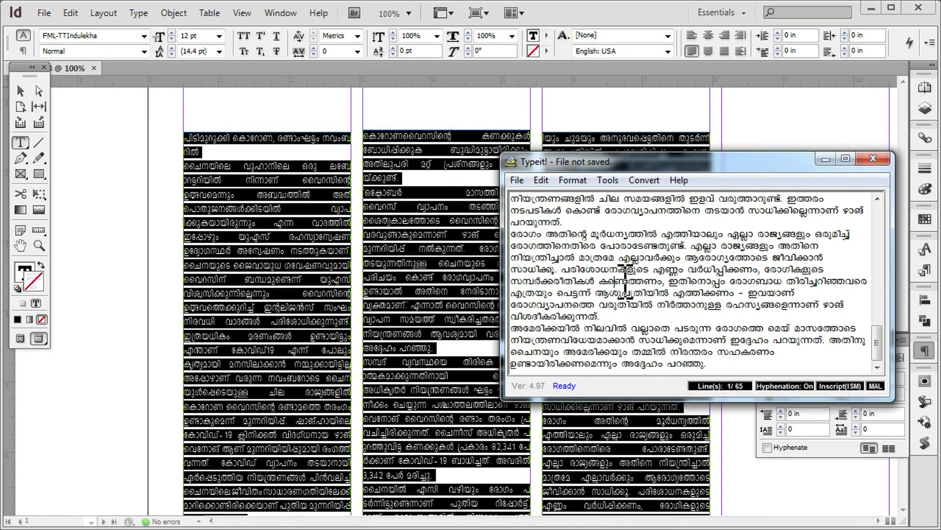
{"action": "key", "text": "ctrl+a"}
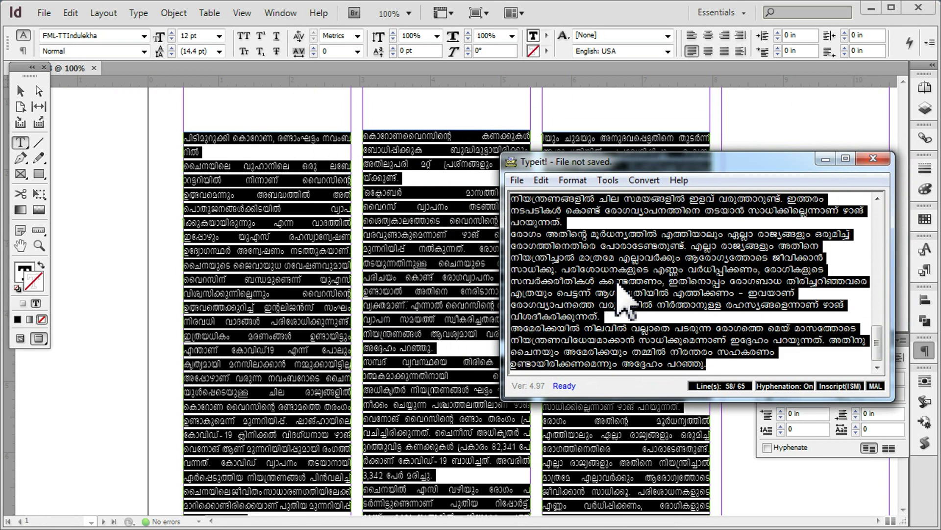
{"action": "key", "text": "ctrl+x"}
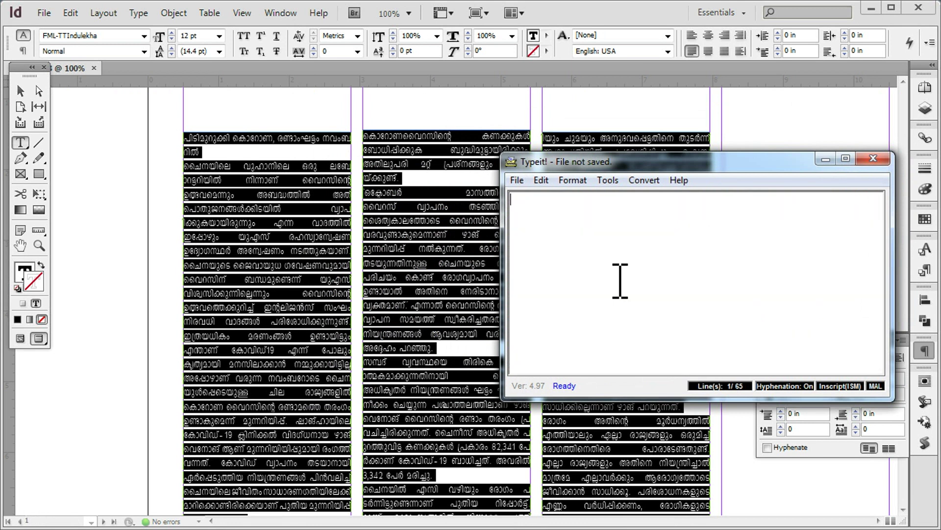
{"action": "key", "text": "ctrl+v"}
{"action": "scroll", "coordinate": [641, 240], "scroll_direction": "up", "scroll_amount": 4}
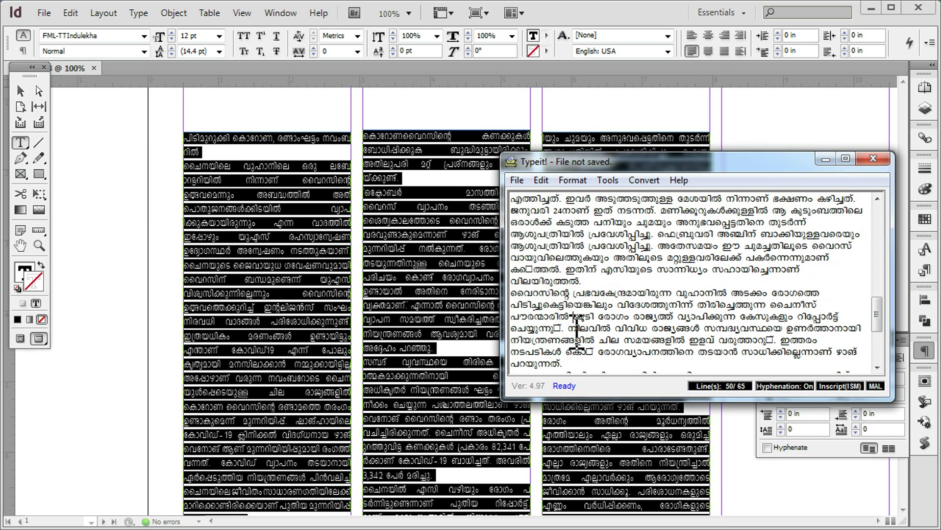
Step: Rehyphenate the whole article with Tools > Hyphenation > Rehyphenate
{"action": "key", "text": "ctrl+a"}
{"action": "left_click", "coordinate": [611, 184]}
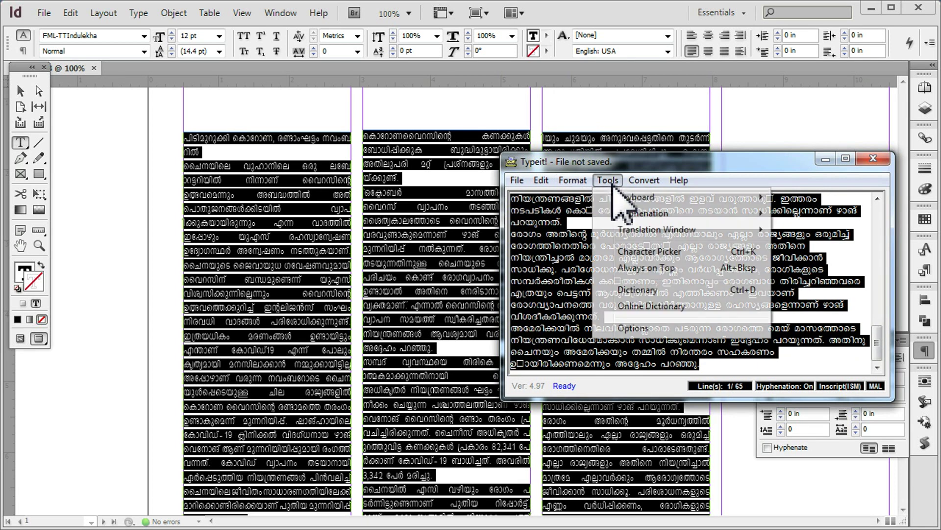
{"action": "mouse_move", "coordinate": [642, 214]}
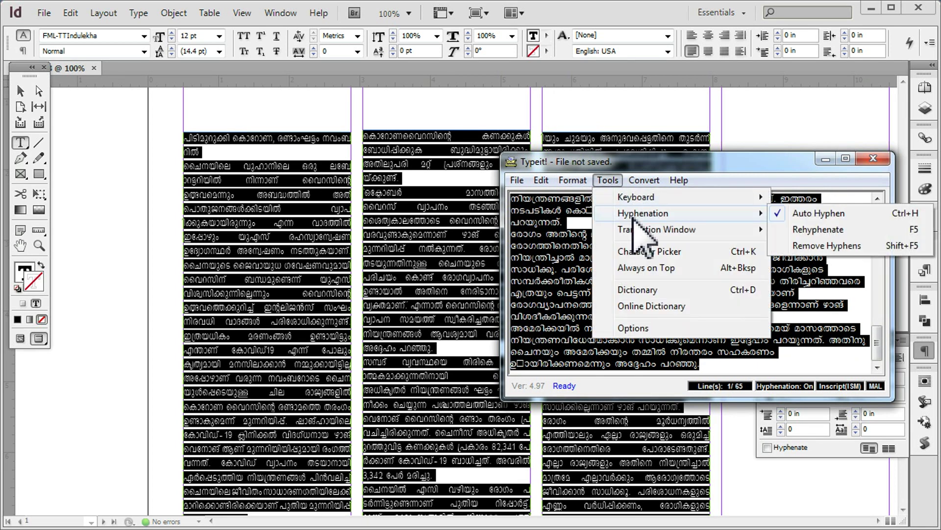
{"action": "left_click", "coordinate": [838, 231]}
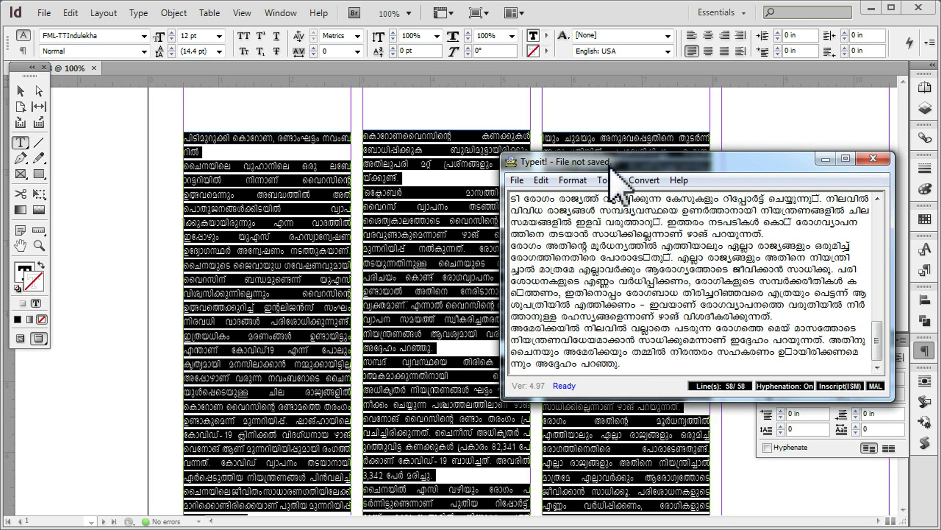
{"action": "left_click", "coordinate": [608, 180]}
{"action": "mouse_move", "coordinate": [647, 213]}
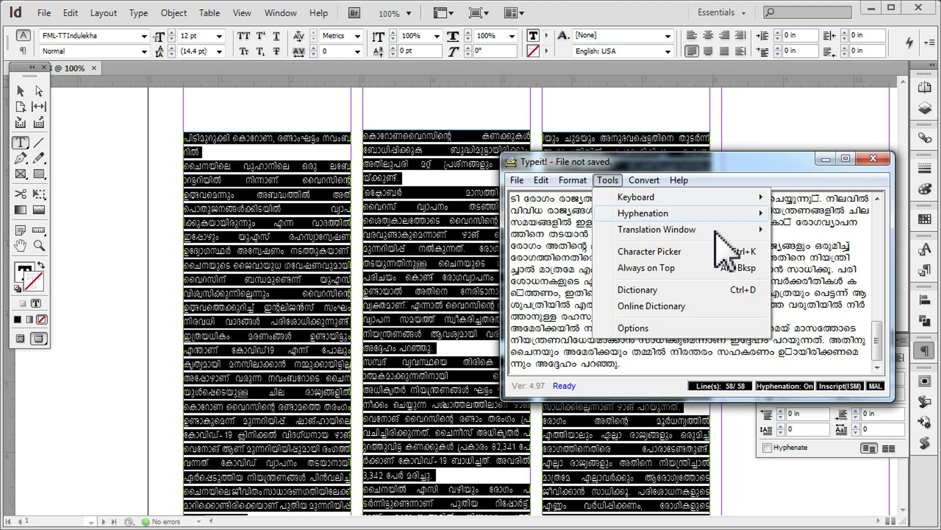
{"action": "left_click", "coordinate": [567, 250]}
Step: Select all the rehyphenated text and return to the InDesign page
{"action": "key", "text": "ctrl+a"}
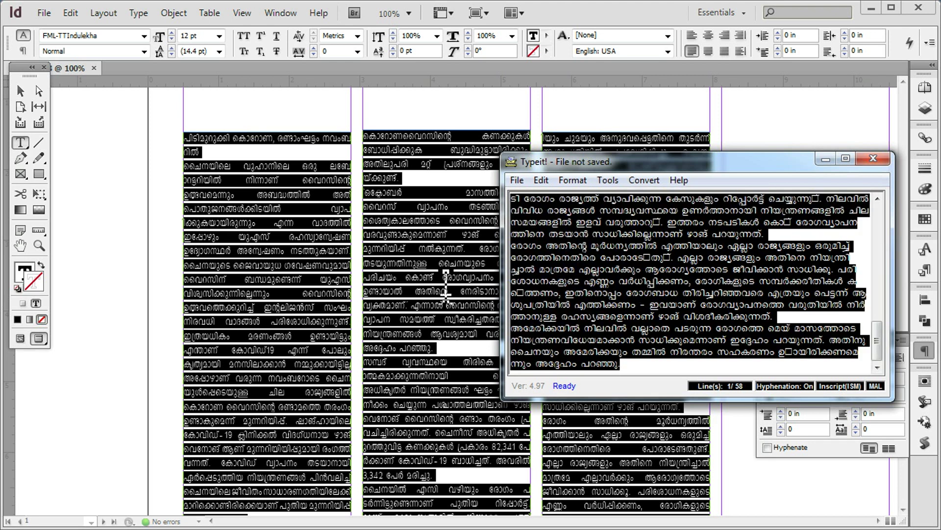
{"action": "left_click", "coordinate": [608, 20]}
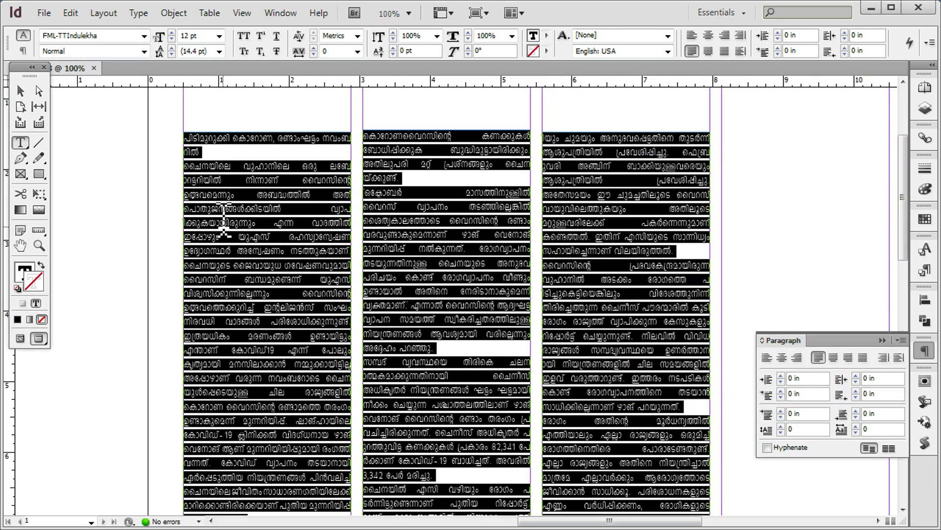
{"action": "scroll", "coordinate": [347, 258], "scroll_direction": "up", "scroll_amount": 3}
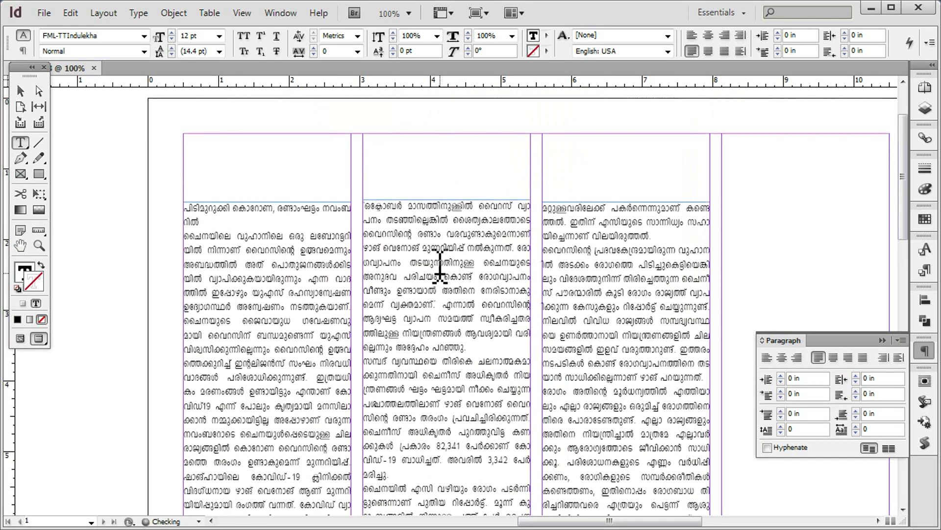
{"action": "scroll", "coordinate": [441, 336], "scroll_direction": "down", "scroll_amount": 3}
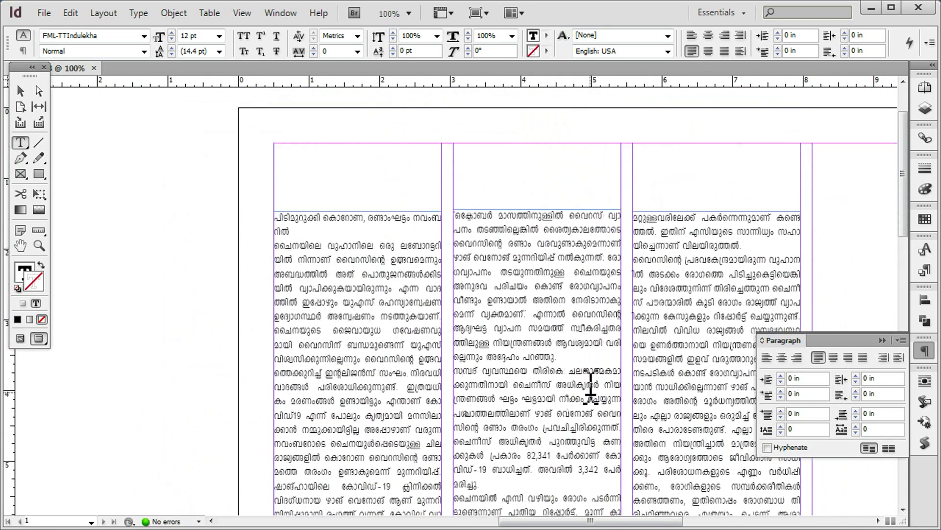
Step: Fix the broken word 'വുഹാനിൽ' so it splits cleanly as 'വുഹാ' / 'നിൽ' in the second column
{"action": "scroll", "coordinate": [348, 240], "scroll_direction": "up", "scroll_amount": 3}
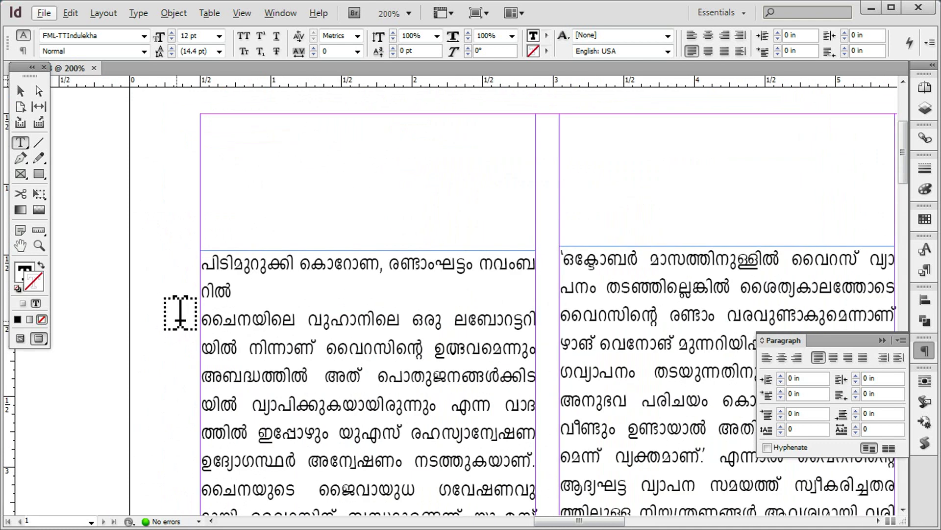
{"action": "left_click", "coordinate": [268, 297]}
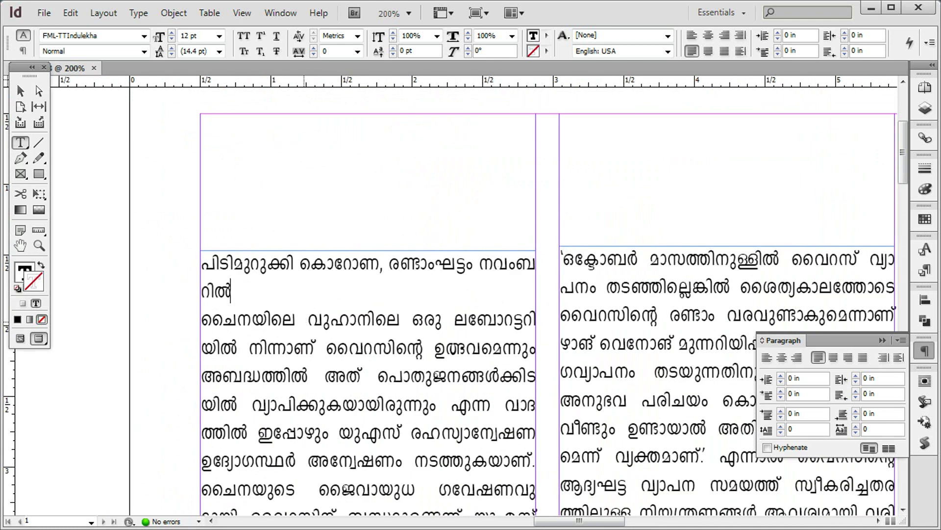
{"action": "scroll", "coordinate": [284, 416], "scroll_direction": "down", "scroll_amount": 10}
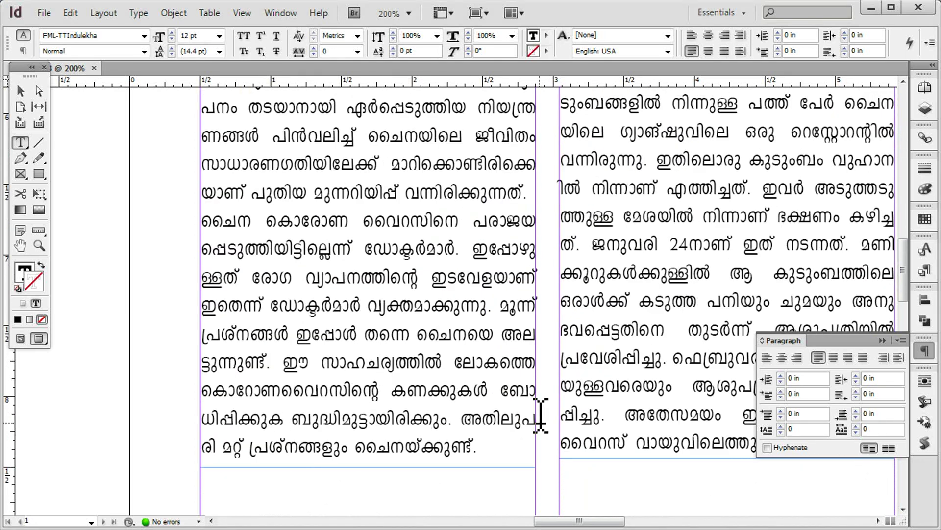
{"action": "left_click", "coordinate": [514, 416]}
{"action": "scroll", "coordinate": [529, 412], "scroll_direction": "up", "scroll_amount": 3}
{"action": "scroll", "coordinate": [539, 397], "scroll_direction": "right", "scroll_amount": 5}
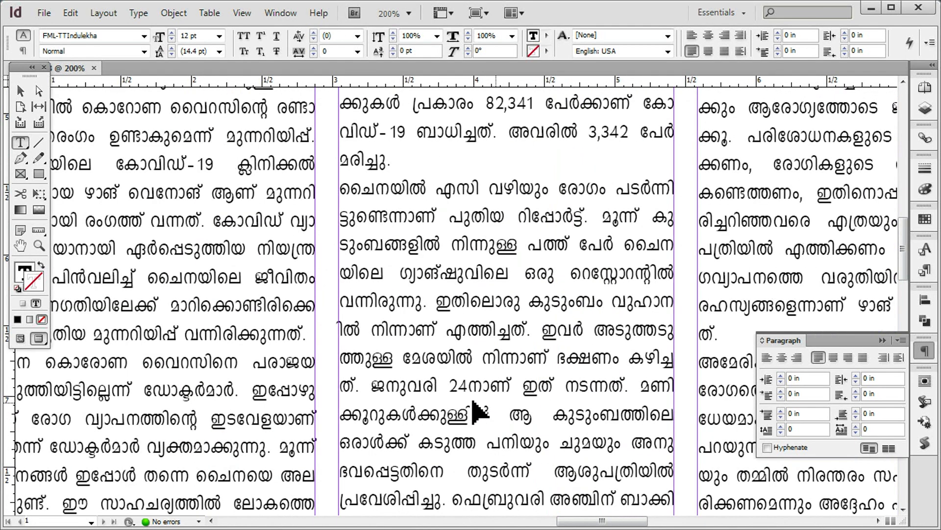
{"action": "scroll", "coordinate": [323, 328], "scroll_direction": "up", "scroll_amount": 4}
{"action": "left_click_drag", "start_coordinate": [290, 292], "coordinate": [273, 289]}
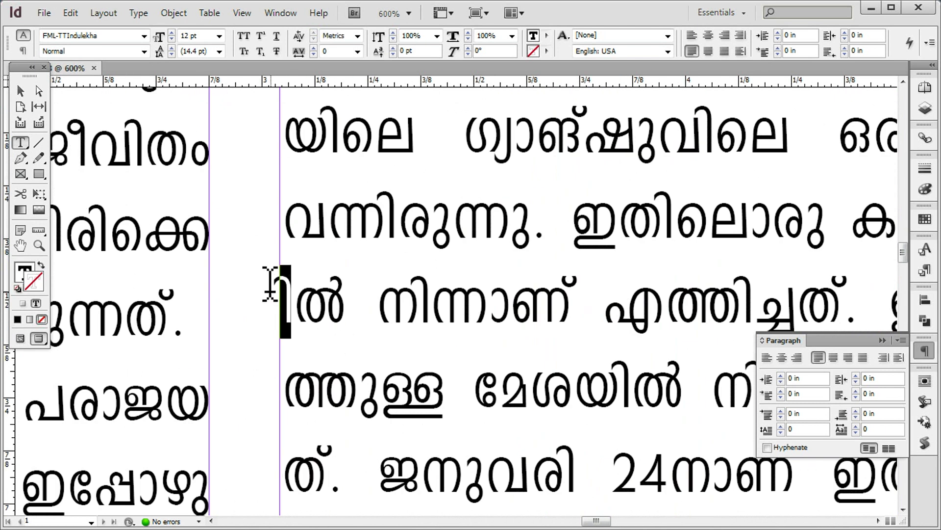
{"action": "key", "text": "ctrl+minus"}
{"action": "key", "text": "ctrl+minus"}
{"action": "key", "text": "ctrl+minus"}
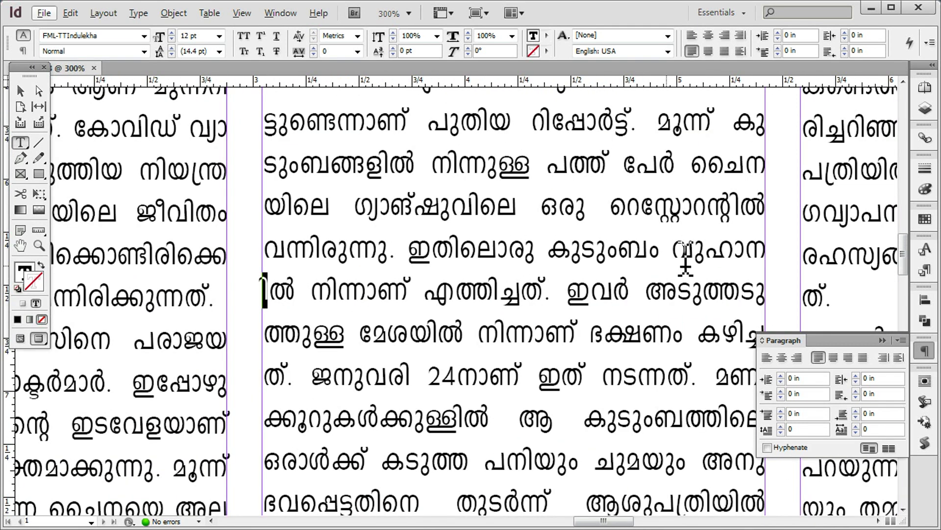
{"action": "left_click", "coordinate": [755, 255]}
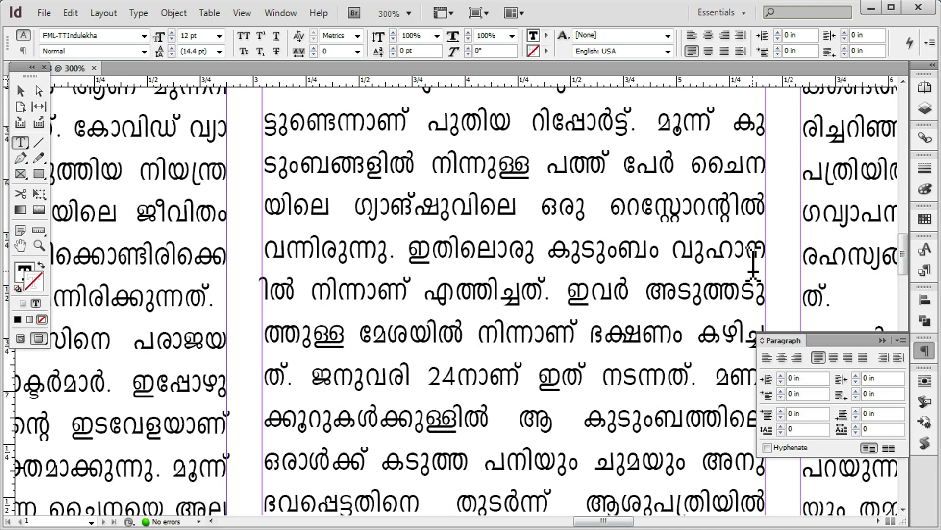
{"action": "key", "text": "Delete"}
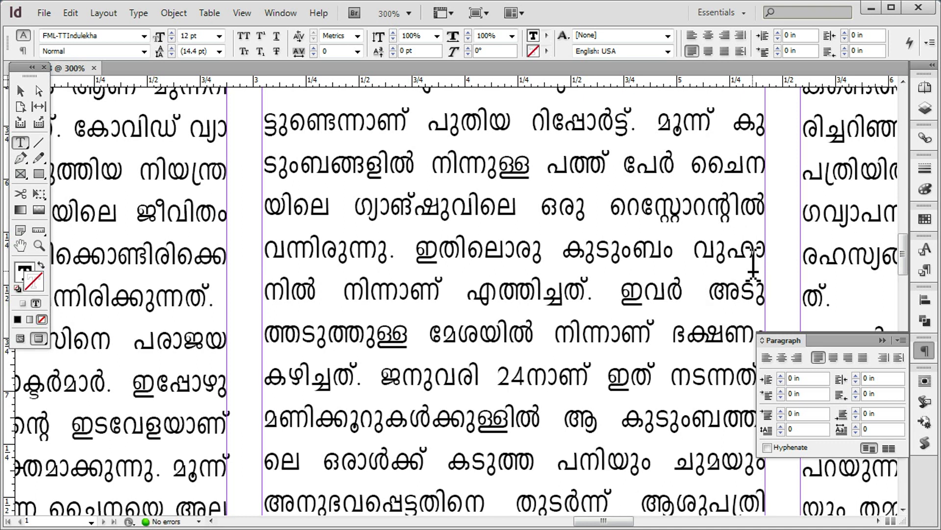
{"action": "right_click", "coordinate": [284, 294]}
Step: Insert nonbreaking hyphens at two line breaks via Insert Special Character > Hyphens and Dashes
{"action": "mouse_move", "coordinate": [354, 362]}
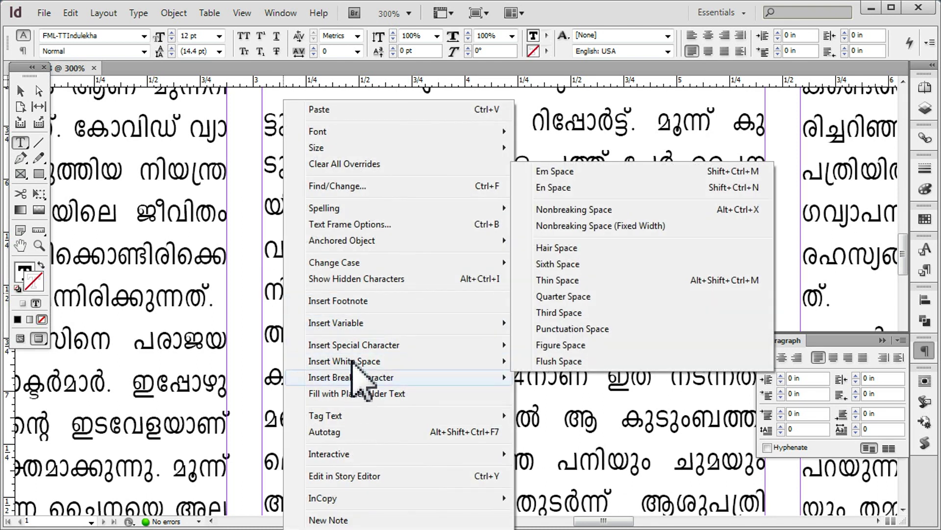
{"action": "mouse_move", "coordinate": [505, 345]}
{"action": "mouse_move", "coordinate": [610, 379]}
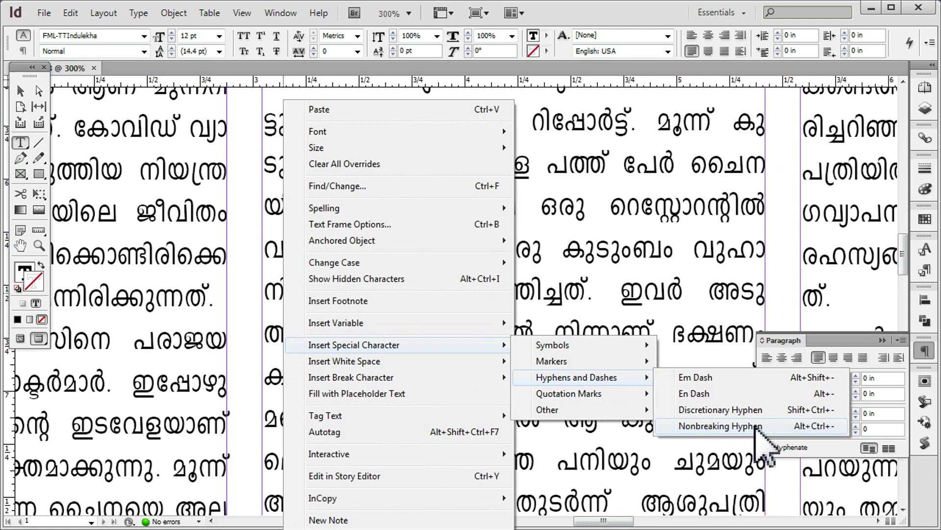
{"action": "left_click", "coordinate": [758, 427]}
{"action": "key", "text": "ctrl+minus"}
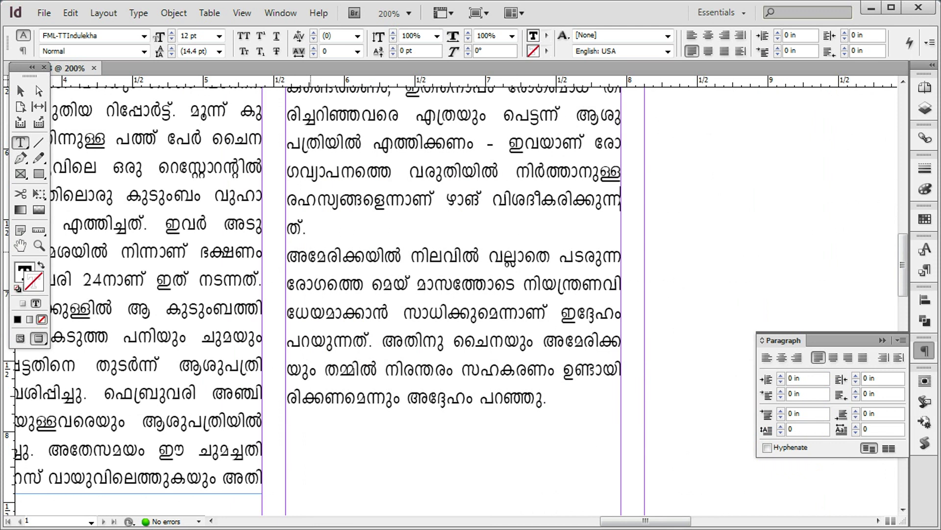
{"action": "scroll", "coordinate": [609, 273], "scroll_direction": "up", "scroll_amount": 2}
{"action": "right_click", "coordinate": [623, 288]}
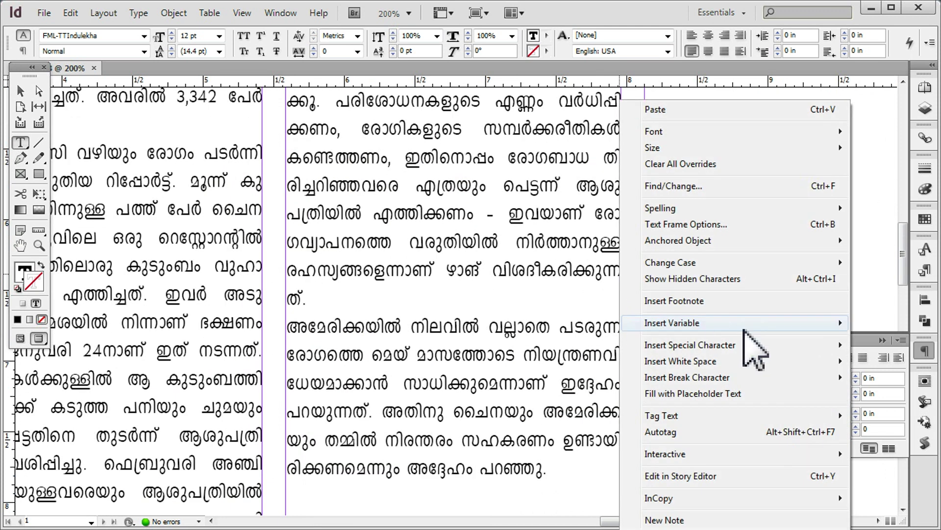
{"action": "mouse_move", "coordinate": [687, 346]}
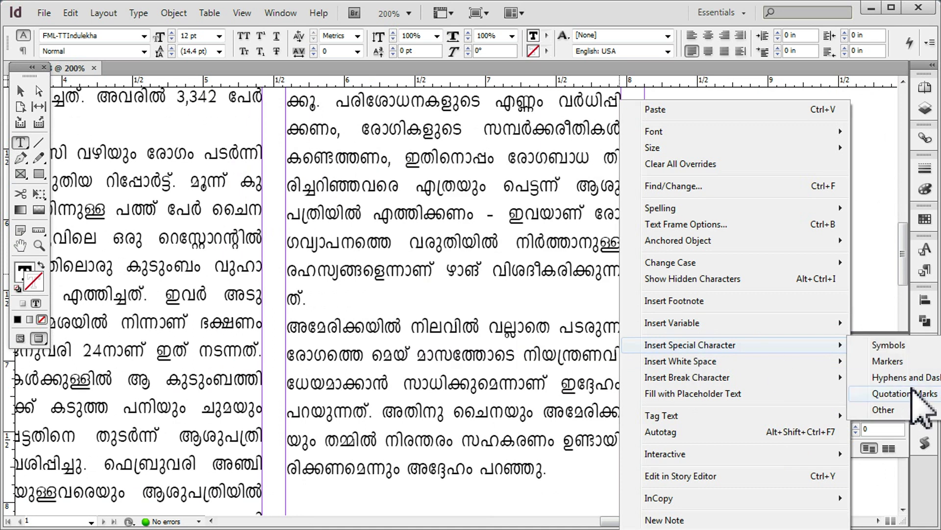
{"action": "mouse_move", "coordinate": [928, 379]}
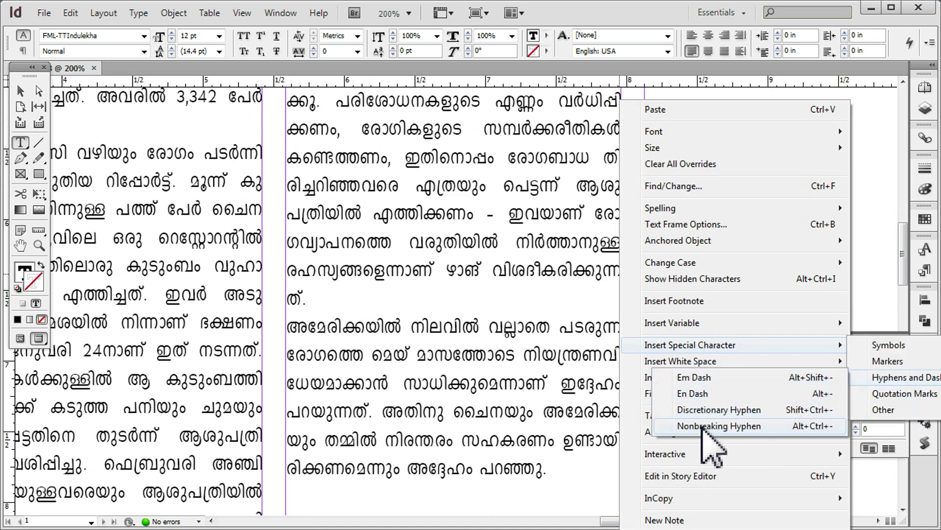
{"action": "left_click", "coordinate": [702, 426]}
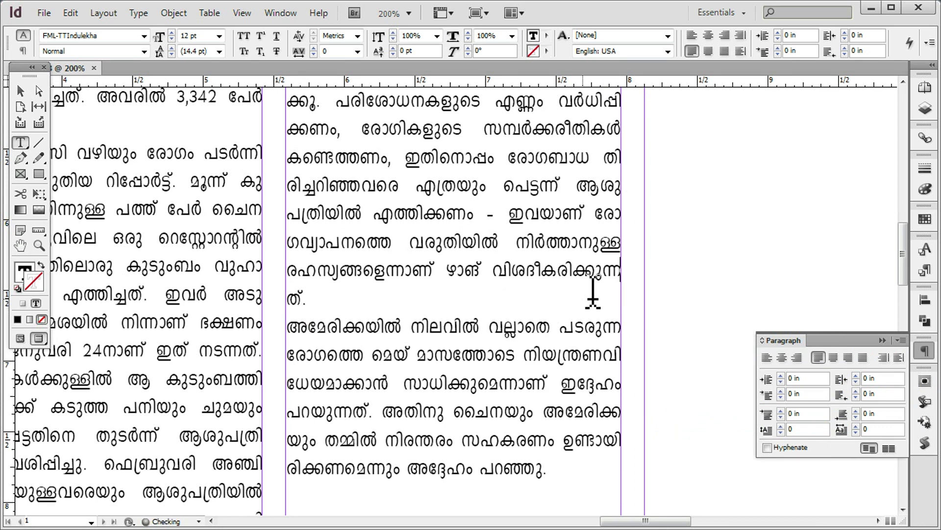
Step: Insert a discretionary hyphen where 'വിശദീകരിക്കുന്നത്.' breaks before 'ത്.'
{"action": "right_click", "coordinate": [619, 265]}
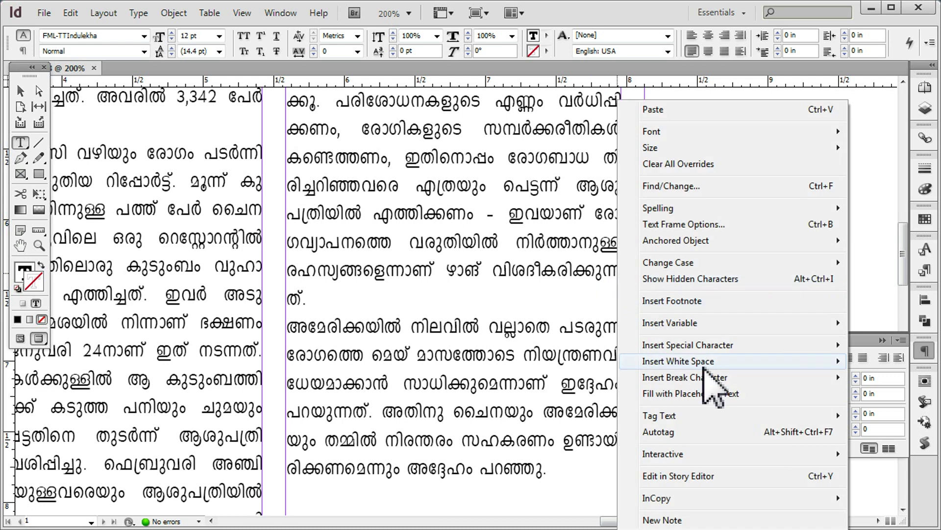
{"action": "mouse_move", "coordinate": [691, 344]}
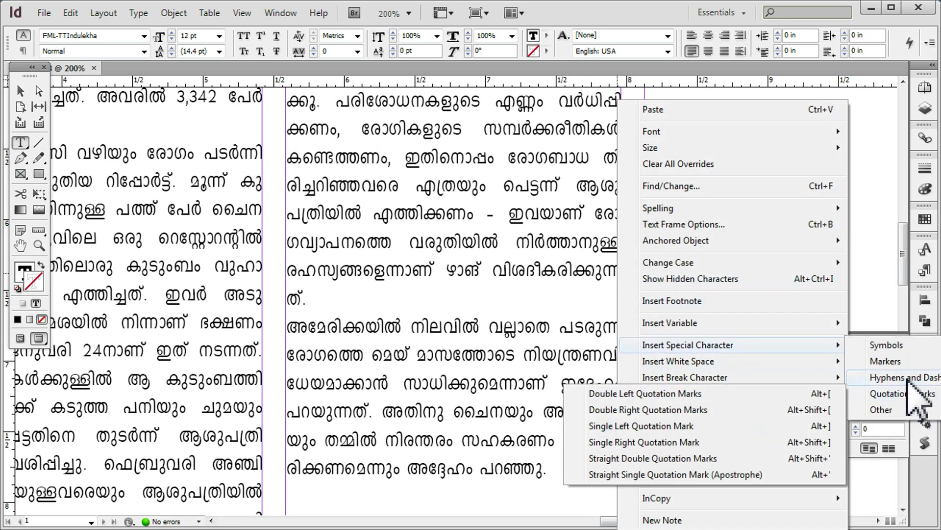
{"action": "mouse_move", "coordinate": [902, 377]}
{"action": "left_click", "coordinate": [777, 411]}
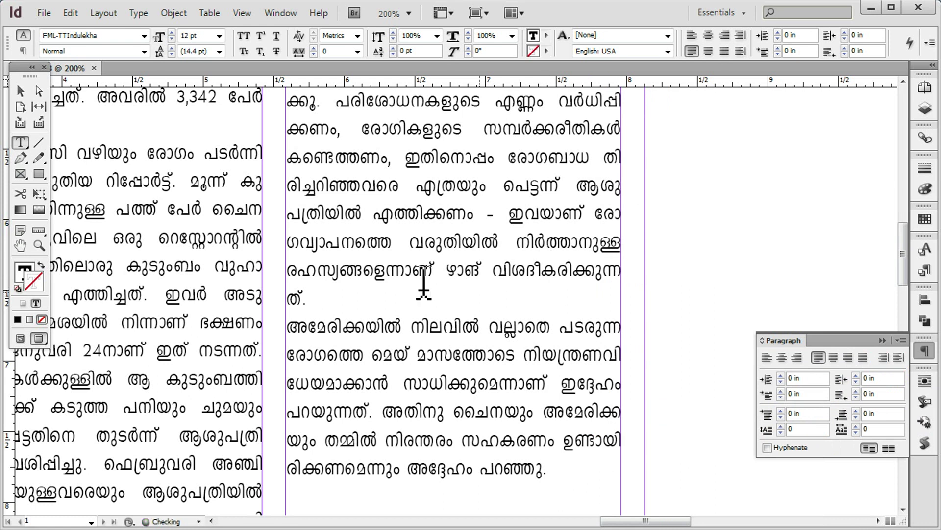
Step: Condense the lines from വരുതിയിൽ to the paragraph end to 98% horizontal scale
{"action": "key", "text": "Return"}
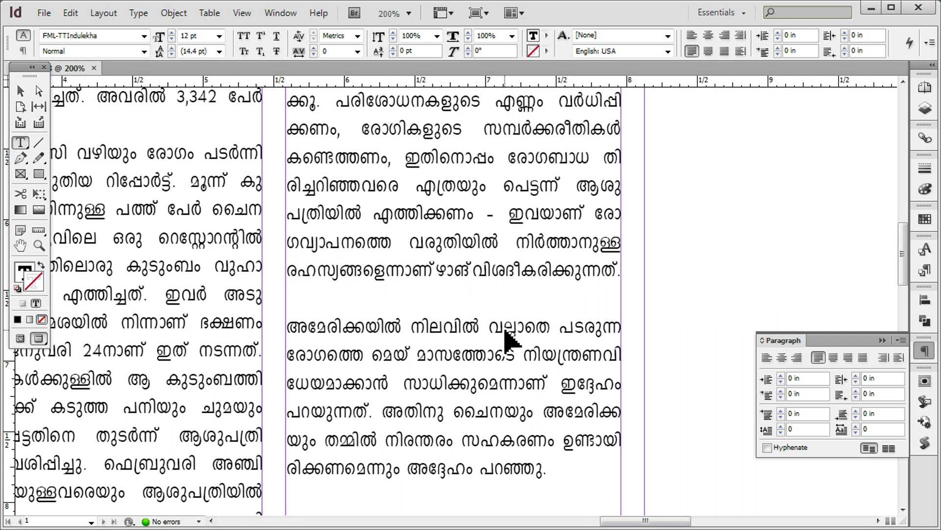
{"action": "key", "text": "ctrl+z"}
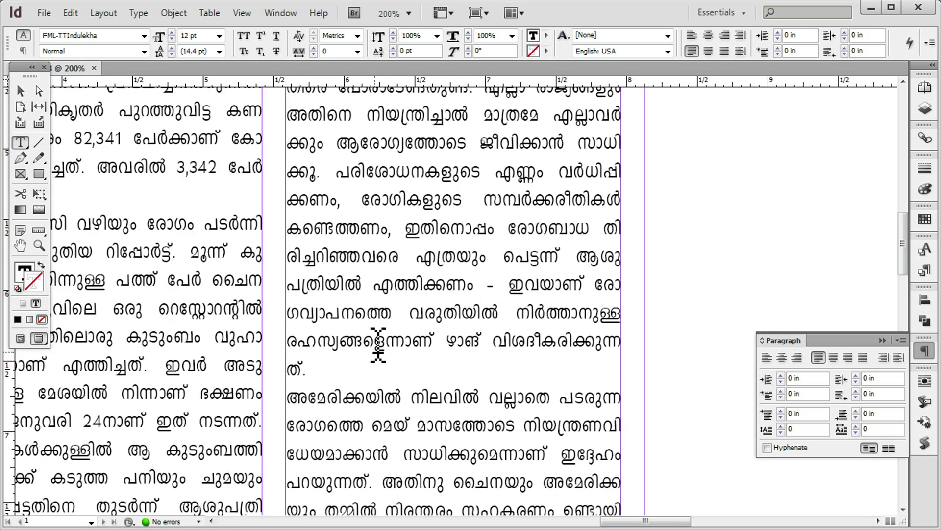
{"action": "left_click_drag", "start_coordinate": [421, 326], "coordinate": [434, 358]}
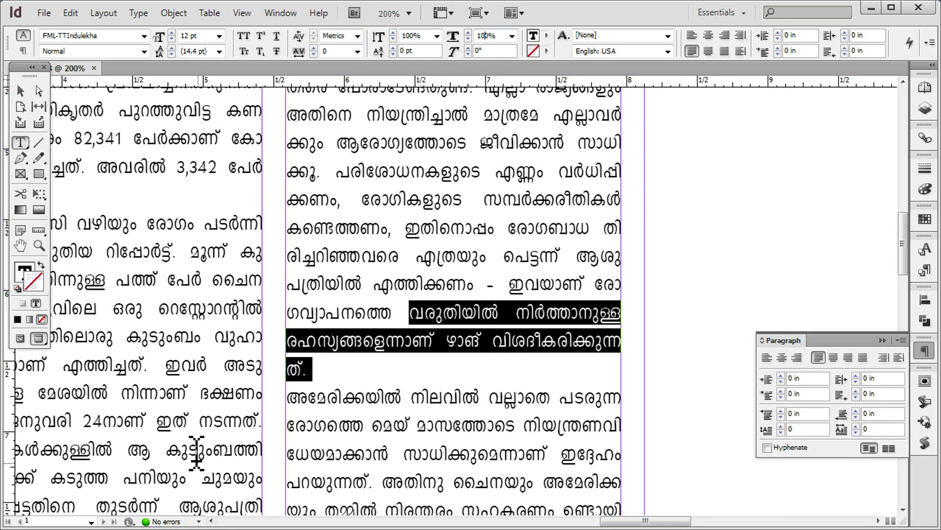
{"action": "left_click", "coordinate": [376, 294]}
{"action": "left_click_drag", "start_coordinate": [410, 314], "coordinate": [418, 353]}
{"action": "key", "text": "ctrl+t"}
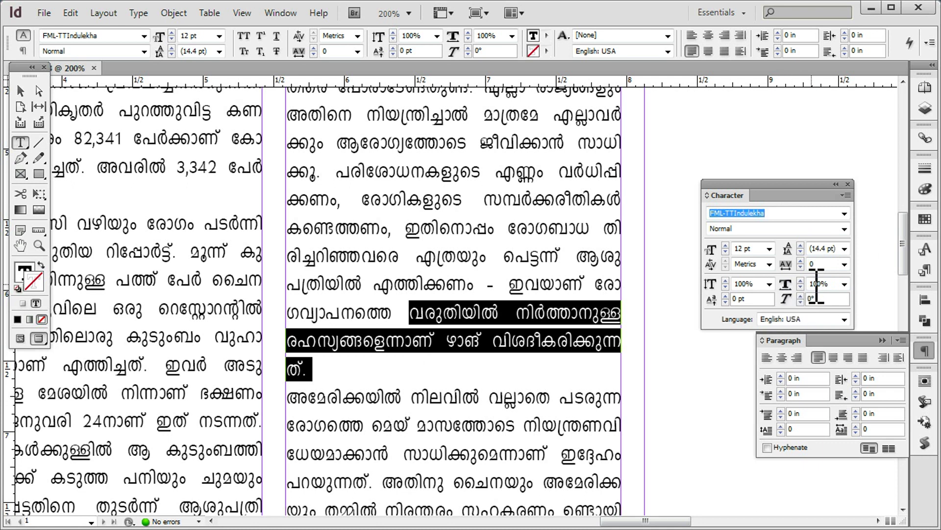
{"action": "key", "text": "Down"}
{"action": "key", "text": "Down"}
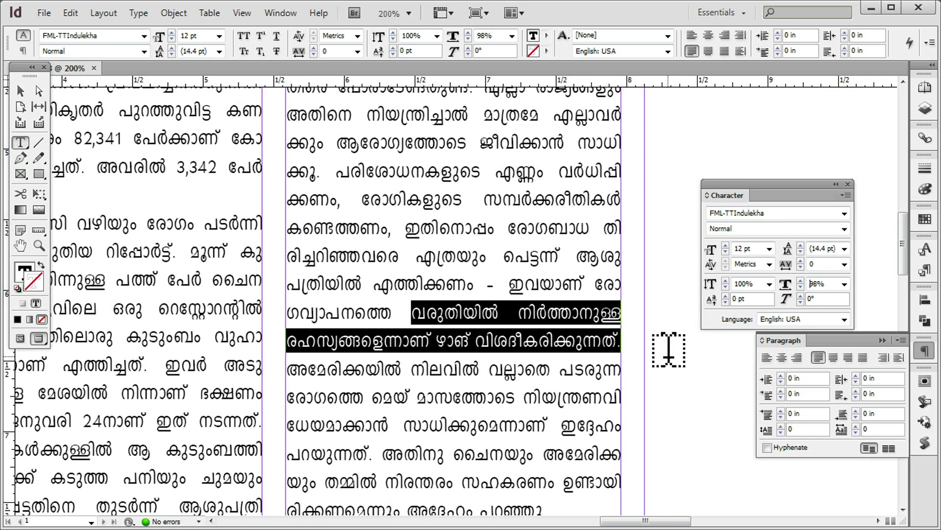
{"action": "left_click", "coordinate": [518, 306]}
{"action": "scroll", "coordinate": [419, 267], "scroll_direction": "up", "scroll_amount": 4}
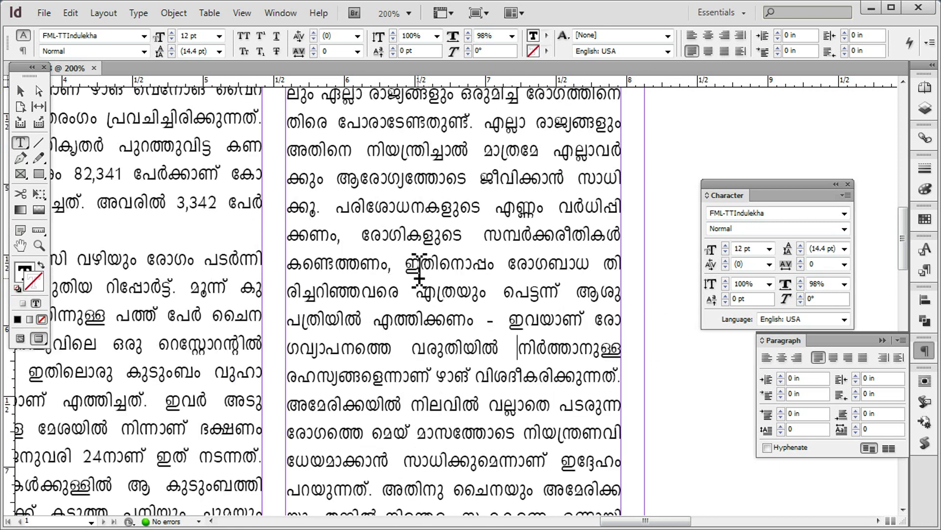
Step: Remove the paragraph break after റിൽ to join the first column's opening lines
{"action": "left_click", "coordinate": [352, 274]}
{"action": "scroll", "coordinate": [398, 282], "scroll_direction": "down", "scroll_amount": 2}
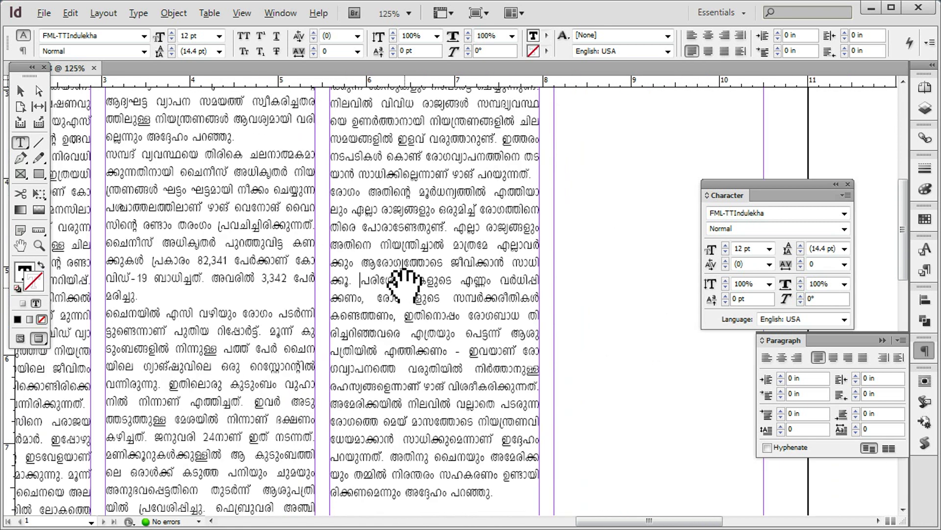
{"action": "left_click_drag", "start_coordinate": [273, 312], "coordinate": [419, 347]}
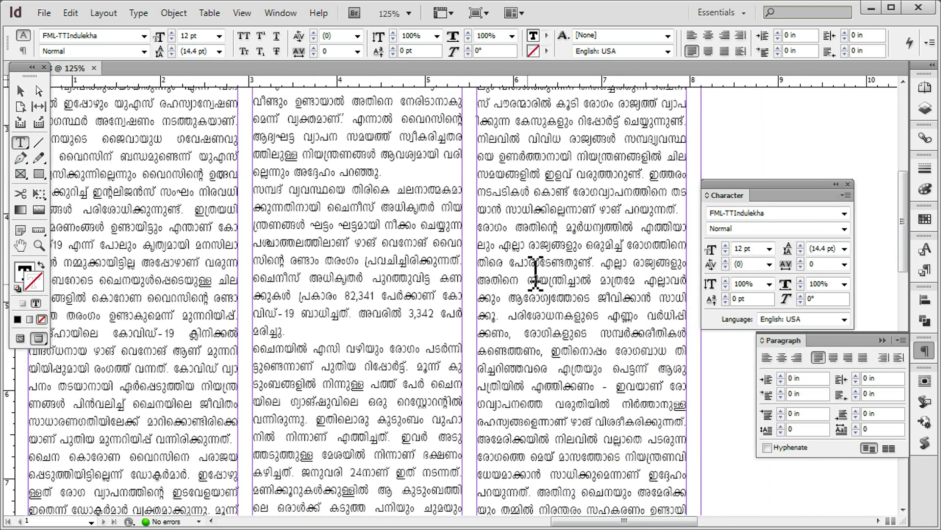
{"action": "scroll", "coordinate": [533, 280], "scroll_direction": "up", "scroll_amount": 5}
{"action": "scroll", "coordinate": [435, 342], "scroll_direction": "left", "scroll_amount": 6}
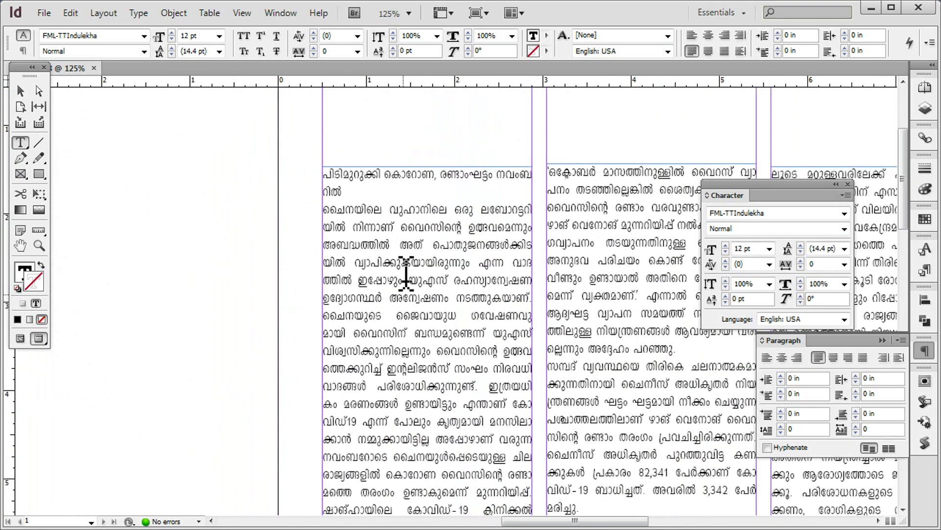
{"action": "scroll", "coordinate": [448, 265], "scroll_direction": "up", "scroll_amount": 2}
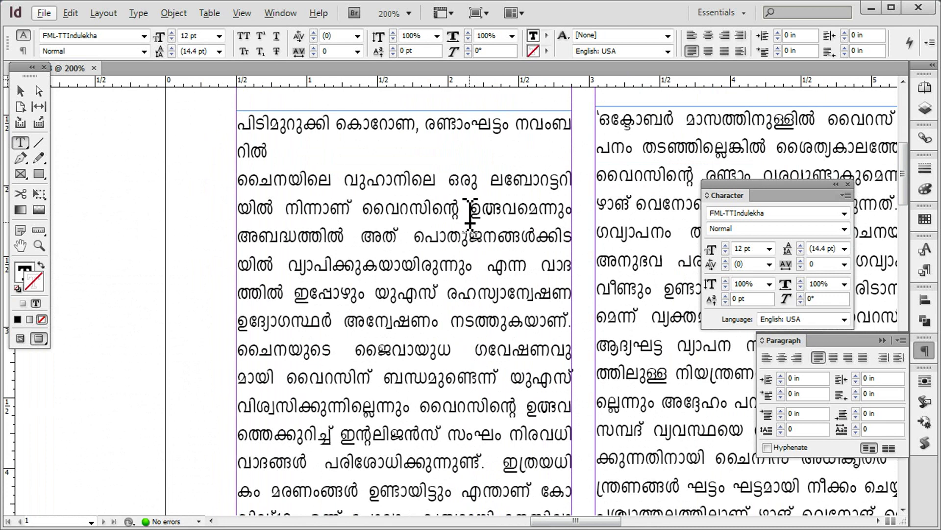
{"action": "scroll", "coordinate": [471, 215], "scroll_direction": "up", "scroll_amount": 2}
{"action": "left_click", "coordinate": [297, 186]}
{"action": "key", "text": "Delete"}
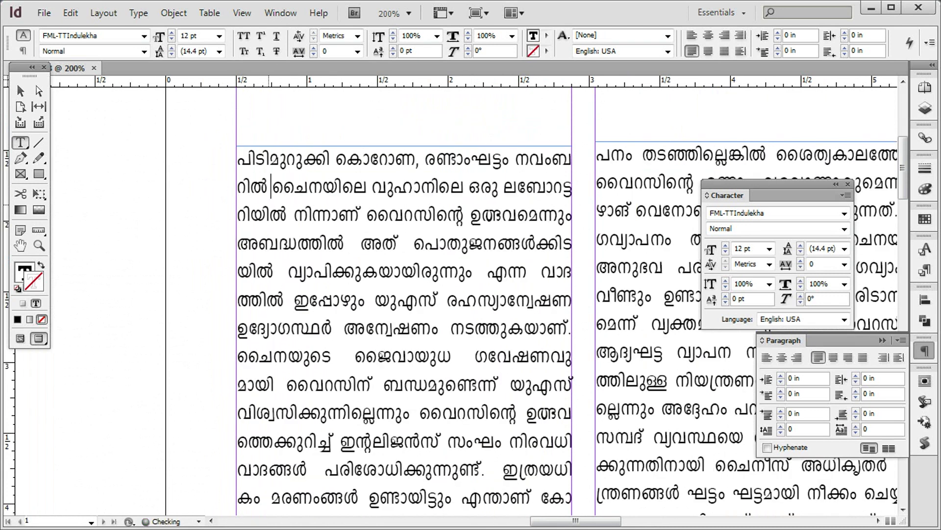
Step: Rejoin the split words ഇത്രയധികം and കോവിഡ്19 onto single lines
{"action": "scroll", "coordinate": [274, 275], "scroll_direction": "down", "scroll_amount": 5}
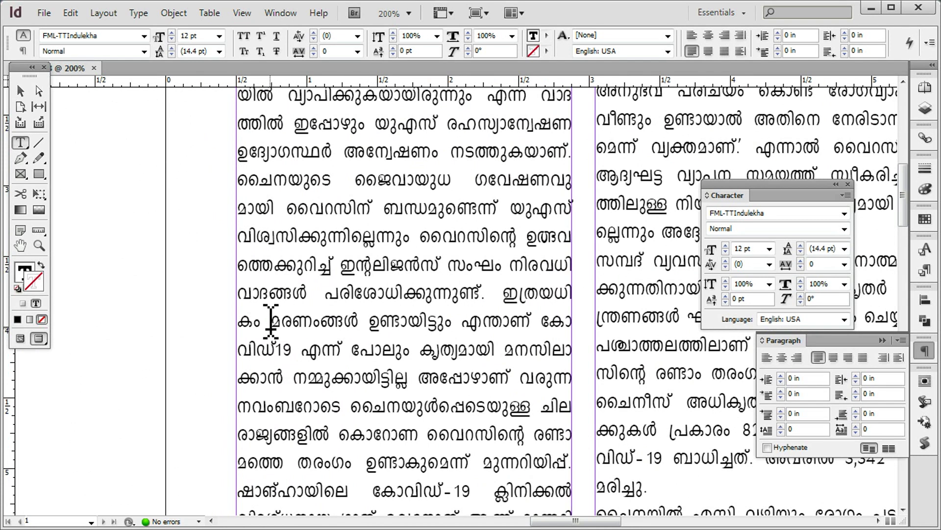
{"action": "key", "text": "BackSpace"}
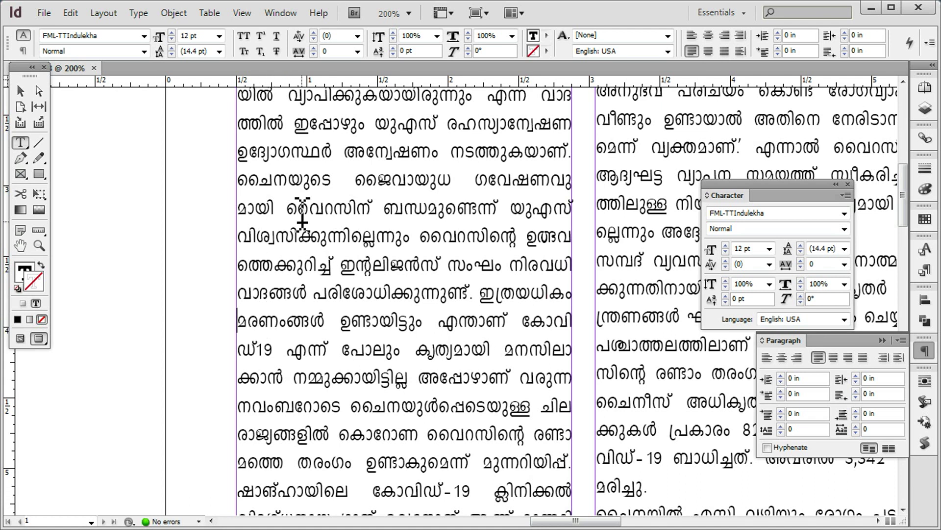
{"action": "scroll", "coordinate": [282, 338], "scroll_direction": "down", "scroll_amount": 2}
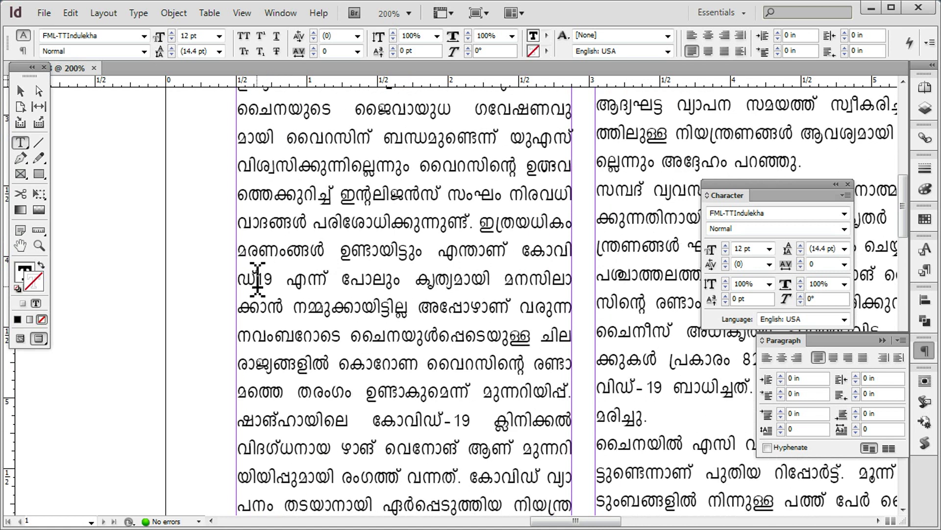
{"action": "key", "text": "BackSpace"}
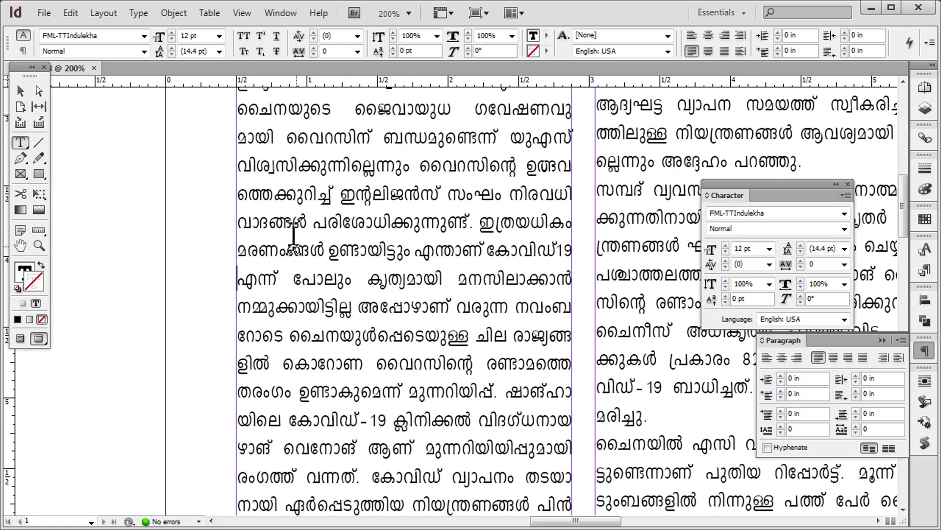
{"action": "left_click_drag", "start_coordinate": [291, 221], "coordinate": [422, 278]}
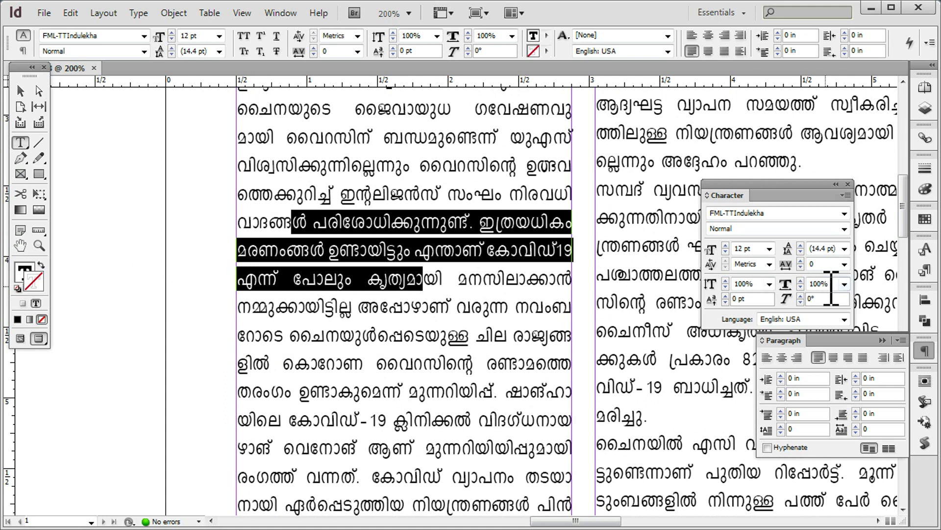
{"action": "left_click", "coordinate": [358, 321]}
Step: Shorten the third column's text frame to 5.5112 in
{"action": "scroll", "coordinate": [363, 329], "scroll_direction": "down", "scroll_amount": 4}
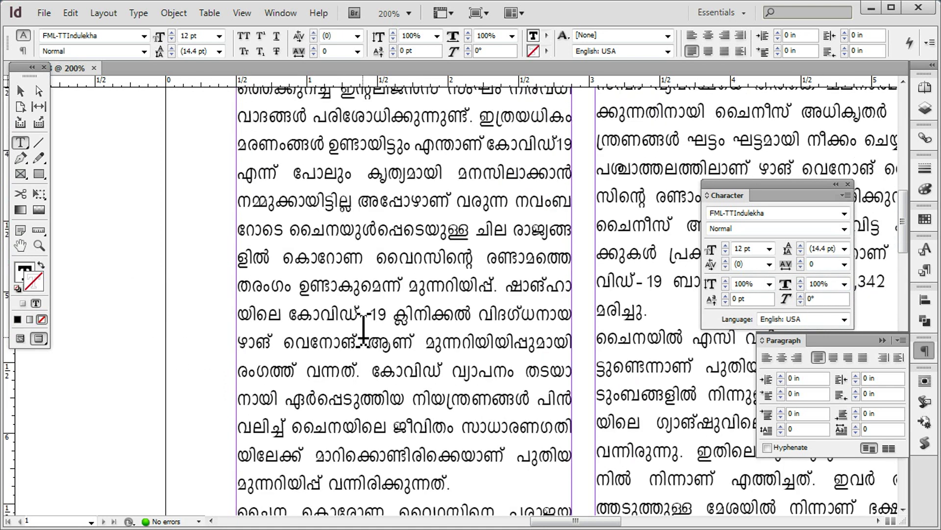
{"action": "scroll", "coordinate": [258, 358], "scroll_direction": "down", "scroll_amount": 1}
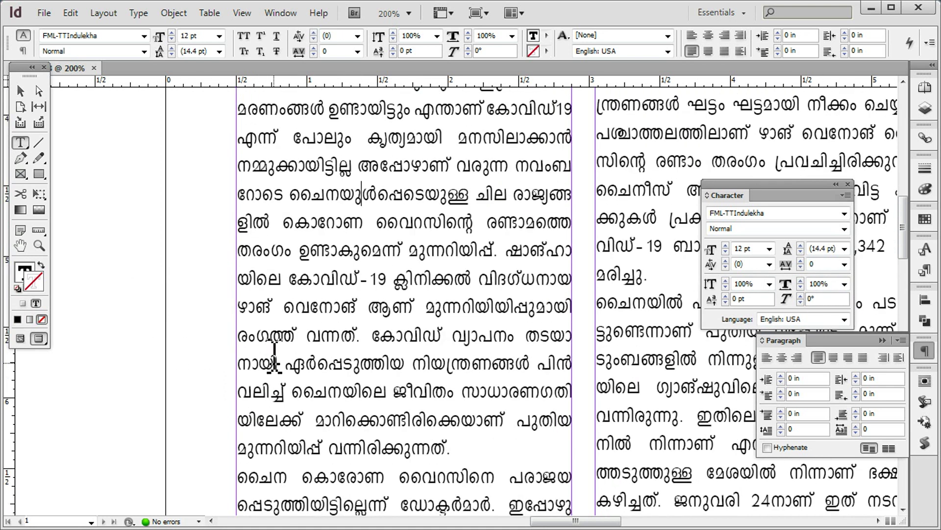
{"action": "key", "text": "Escape"}
{"action": "key", "text": "ctrl+minus"}
{"action": "key", "text": "ctrl+minus"}
{"action": "key", "text": "ctrl+minus"}
{"action": "left_click_drag", "start_coordinate": [540, 454], "coordinate": [515, 313]}
Step: Shorten the second column's text frame and lengthen the third column frame by one line
{"action": "left_click", "coordinate": [405, 385]}
{"action": "left_click_drag", "start_coordinate": [403, 390], "coordinate": [395, 319]}
{"action": "left_click", "coordinate": [566, 307]}
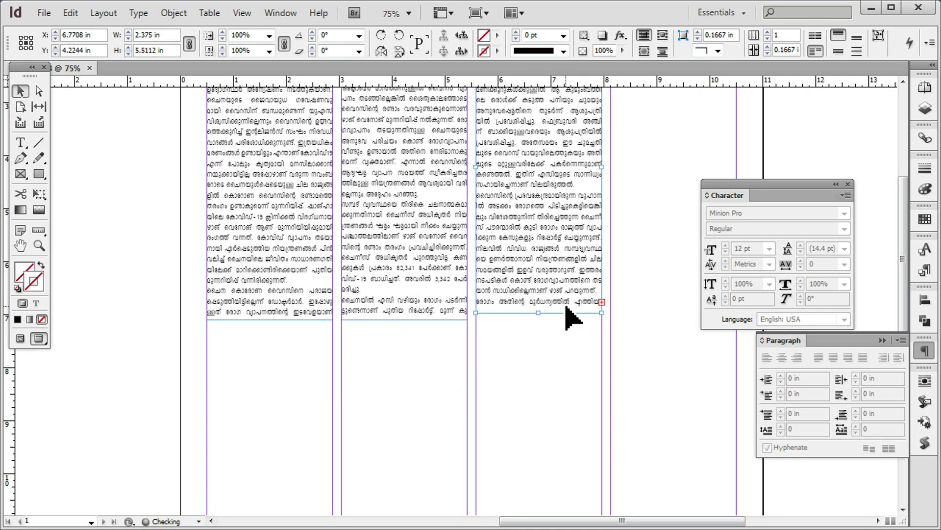
{"action": "left_click_drag", "start_coordinate": [539, 312], "coordinate": [539, 317]}
Step: Flow the third column's overset text into a new fourth column frame
{"action": "left_click", "coordinate": [602, 307]}
{"action": "scroll", "coordinate": [584, 343], "scroll_direction": "up", "scroll_amount": 3}
{"action": "scroll", "coordinate": [557, 300], "scroll_direction": "right", "scroll_amount": 5}
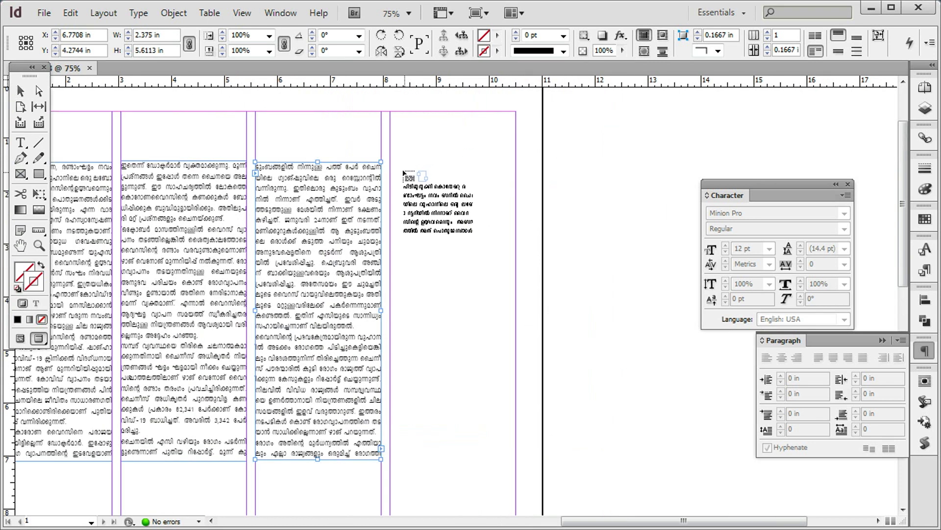
{"action": "left_click_drag", "start_coordinate": [391, 161], "coordinate": [497, 457]}
{"action": "scroll", "coordinate": [468, 422], "scroll_direction": "left", "scroll_amount": 3}
{"action": "scroll", "coordinate": [468, 422], "scroll_direction": "left", "scroll_amount": 3}
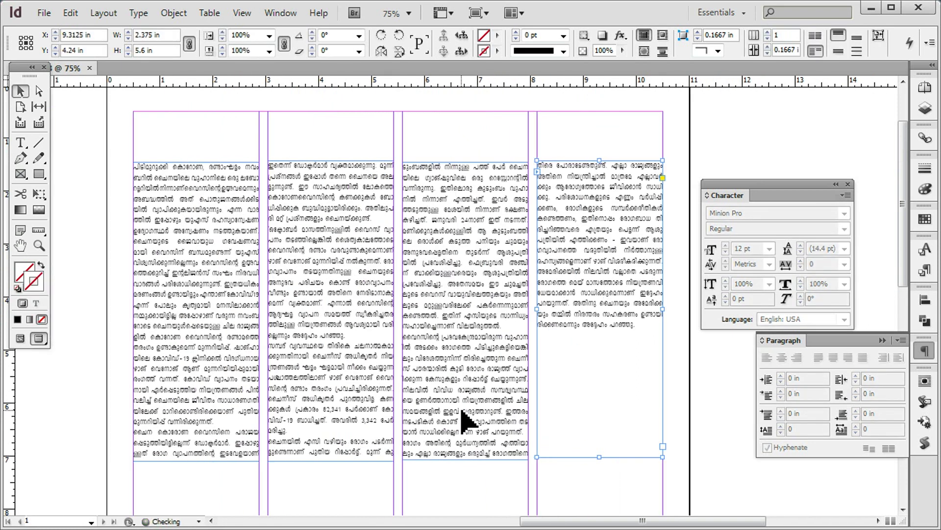
Step: Align the top edges of all four column frames relative to the selection
{"action": "key", "text": "ctrl+shift+a"}
{"action": "left_click_drag", "start_coordinate": [223, 145], "coordinate": [645, 231]}
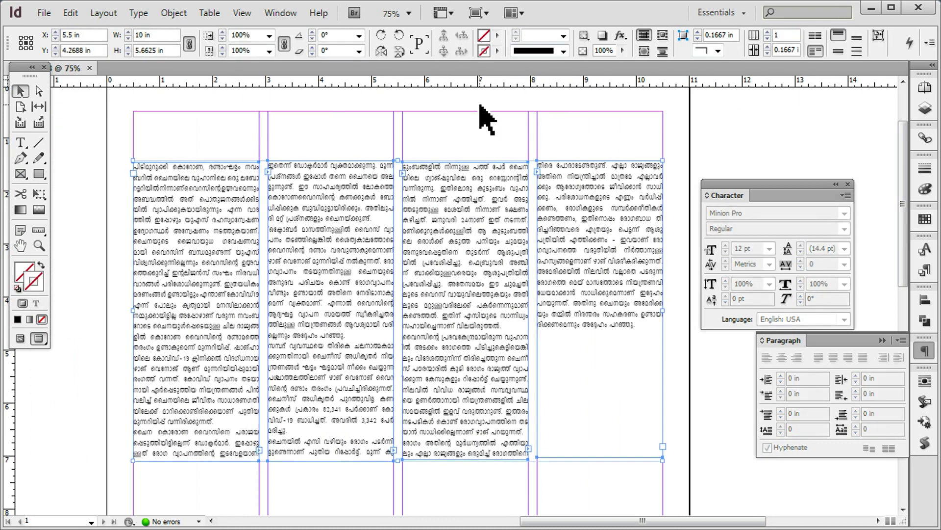
{"action": "key", "text": "shift+F7"}
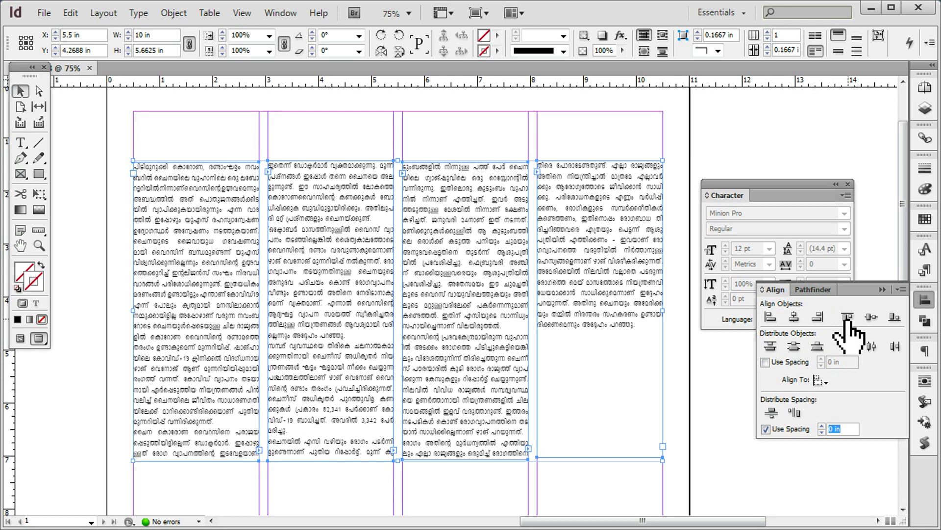
{"action": "left_click", "coordinate": [820, 381]}
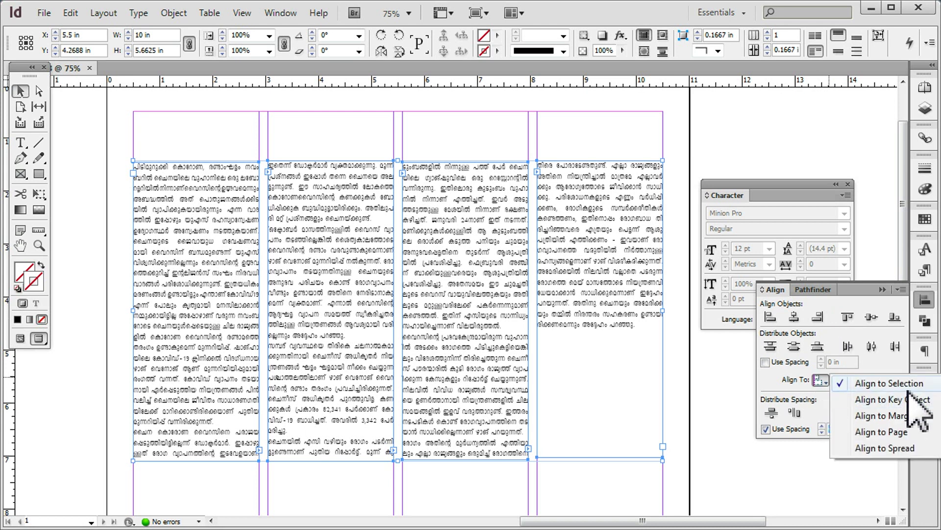
{"action": "left_click", "coordinate": [878, 383]}
{"action": "left_click", "coordinate": [847, 316]}
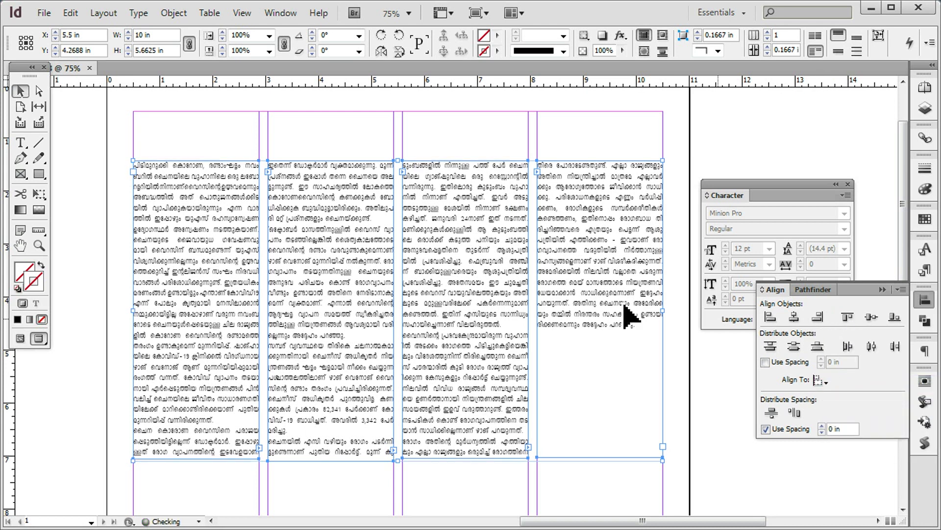
Step: Add a horizontal guide at Y 7.06 in marking the columns' bottom
{"action": "left_click", "coordinate": [203, 136]}
{"action": "left_click", "coordinate": [444, 473]}
{"action": "left_click", "coordinate": [245, 455]}
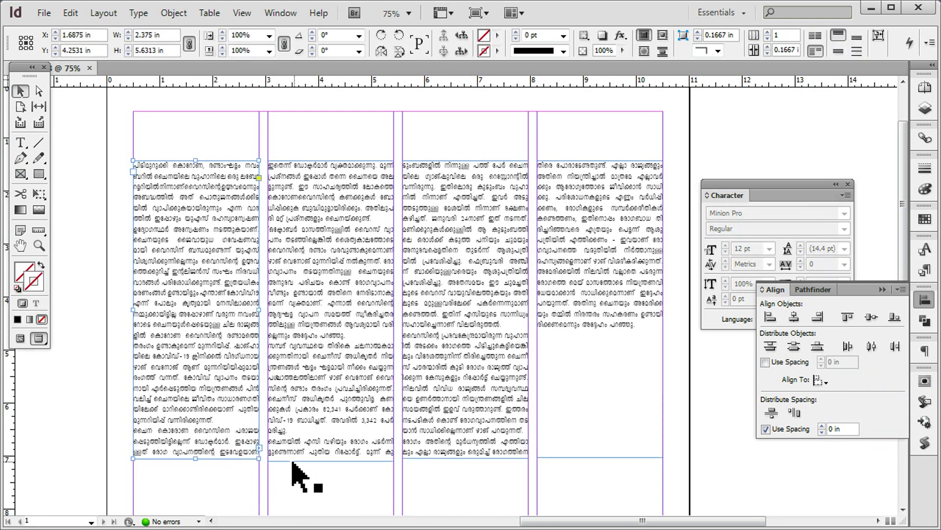
{"action": "left_click_drag", "start_coordinate": [284, 79], "coordinate": [259, 458]}
Step: Snap the bottom edges of the column frames onto the 7.06 in guide
{"action": "scroll", "coordinate": [248, 414], "scroll_direction": "up", "scroll_amount": 2}
{"action": "scroll", "coordinate": [215, 323], "scroll_direction": "down", "scroll_amount": 3}
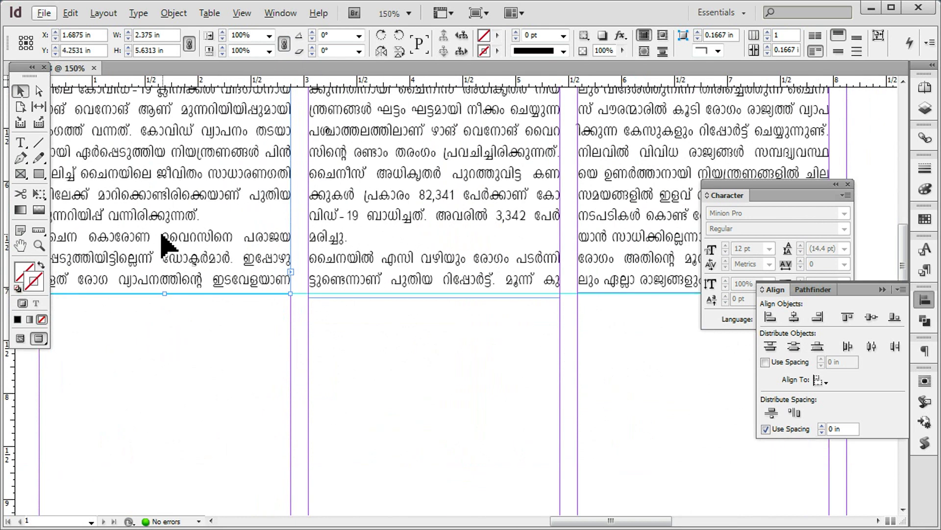
{"action": "left_click_drag", "start_coordinate": [165, 295], "coordinate": [164, 294]}
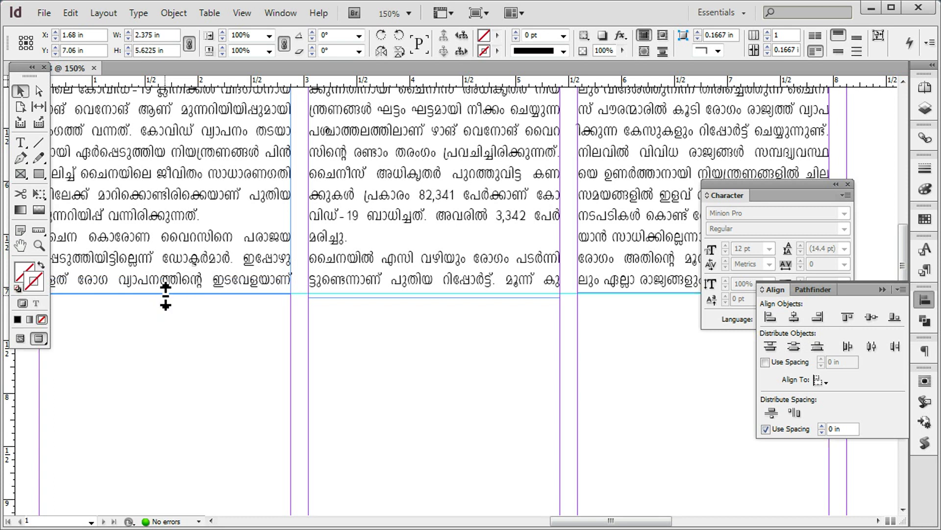
{"action": "left_click", "coordinate": [378, 273]}
{"action": "left_click_drag", "start_coordinate": [433, 300], "coordinate": [433, 296]}
{"action": "scroll", "coordinate": [463, 337], "scroll_direction": "right", "scroll_amount": 6}
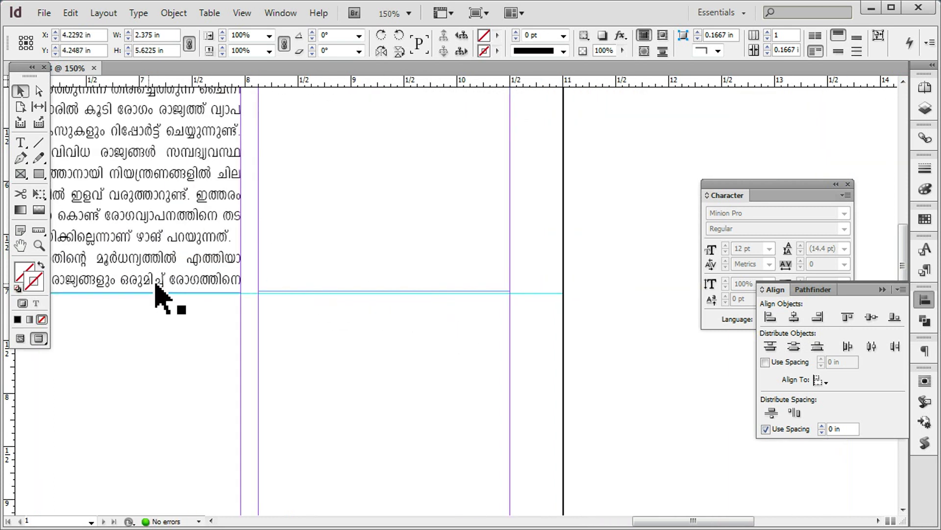
{"action": "scroll", "coordinate": [140, 286], "scroll_direction": "left", "scroll_amount": 3}
{"action": "mouse_move", "coordinate": [409, 293]}
{"action": "left_mouse_down"}
{"action": "mouse_move", "coordinate": [400, 273]}
{"action": "mouse_move", "coordinate": [400, 294]}
{"action": "left_mouse_up"}
{"action": "scroll", "coordinate": [451, 347], "scroll_direction": "right", "scroll_amount": 4}
{"action": "left_click", "coordinate": [334, 248]}
{"action": "mouse_move", "coordinate": [311, 293]}
{"action": "left_mouse_down"}
{"action": "mouse_move", "coordinate": [305, 275]}
{"action": "mouse_move", "coordinate": [306, 293]}
{"action": "left_mouse_up"}
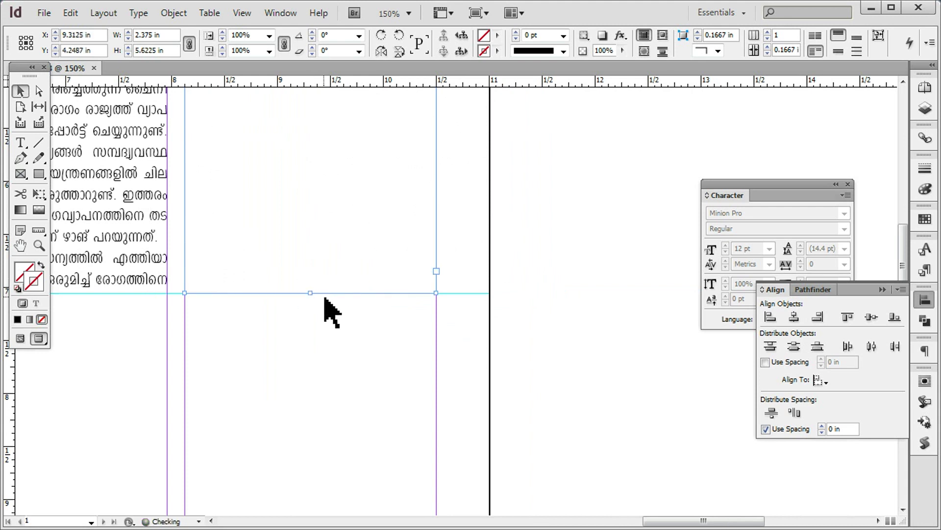
Step: Lower the top of the two middle column frames to open space above them
{"action": "scroll", "coordinate": [279, 336], "scroll_direction": "down", "scroll_amount": 2}
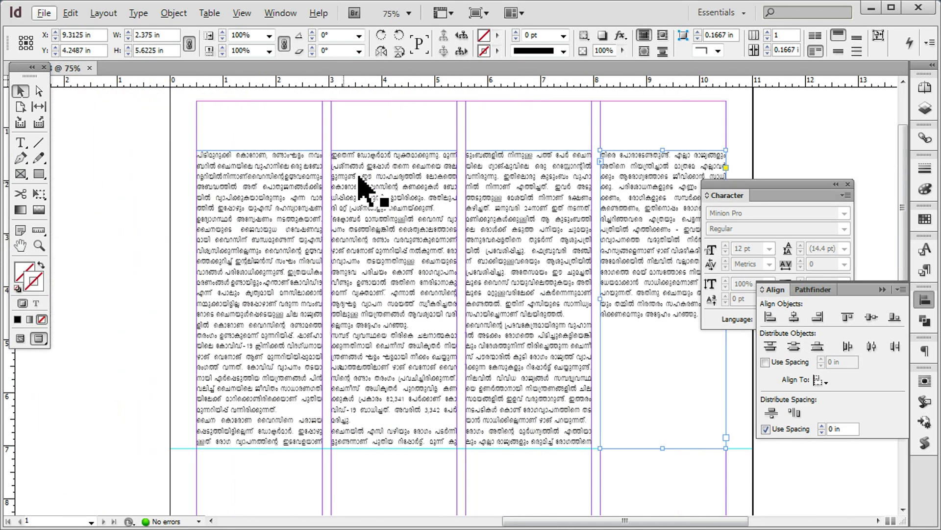
{"action": "left_click_drag", "start_coordinate": [359, 126], "coordinate": [456, 204]}
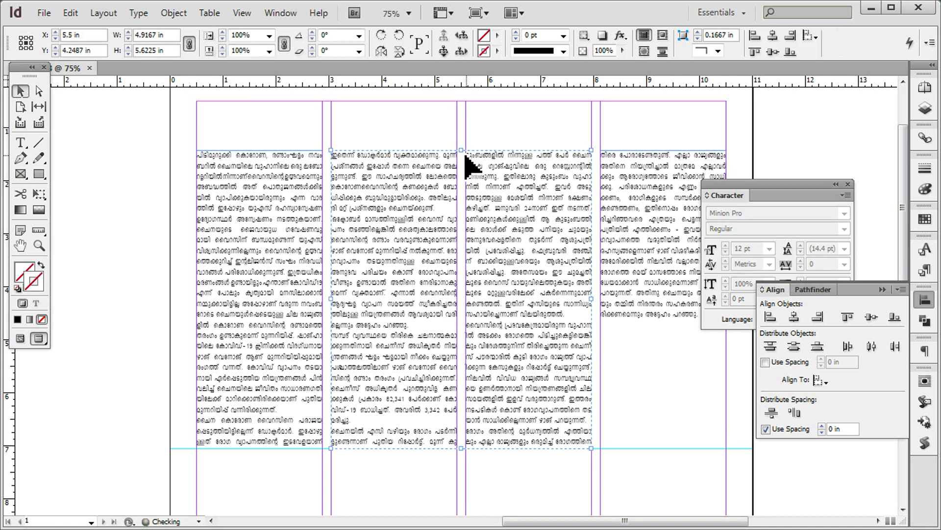
{"action": "left_click_drag", "start_coordinate": [463, 151], "coordinate": [466, 215]}
Step: Cut the first column's opening line and paste it as its own frame in the top area
{"action": "key", "text": "t"}
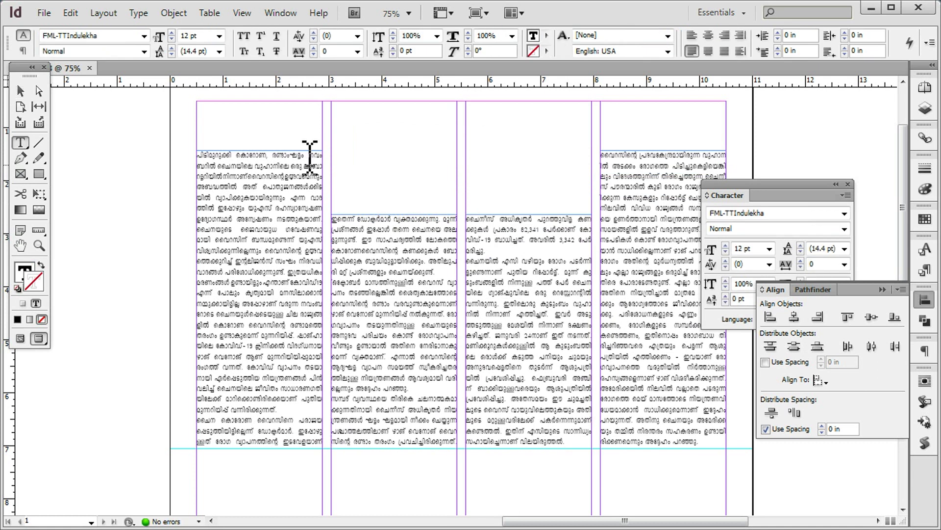
{"action": "triple_click", "coordinate": [210, 156]}
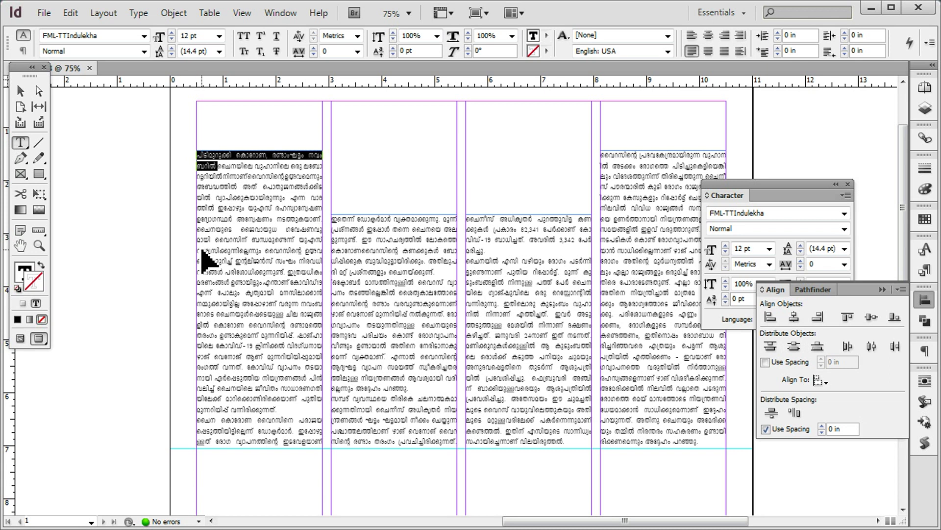
{"action": "key", "text": "BackSpace"}
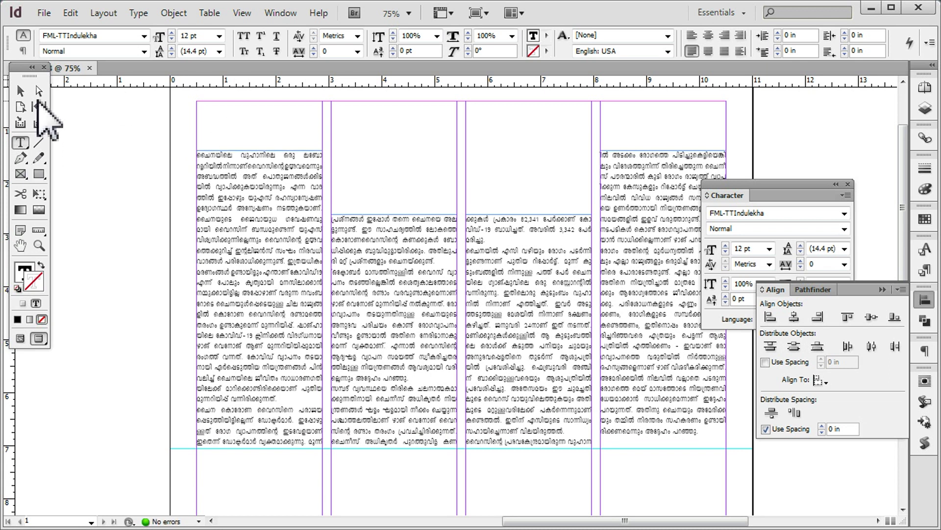
{"action": "left_click", "coordinate": [20, 91]}
{"action": "left_click", "coordinate": [408, 162]}
{"action": "key", "text": "ctrl+v"}
{"action": "left_click_drag", "start_coordinate": [423, 238], "coordinate": [214, 120]}
Step: Stretch the headline frame across all four columns, centre it and enlarge it to 22 pt
{"action": "left_click_drag", "start_coordinate": [308, 215], "coordinate": [726, 147]}
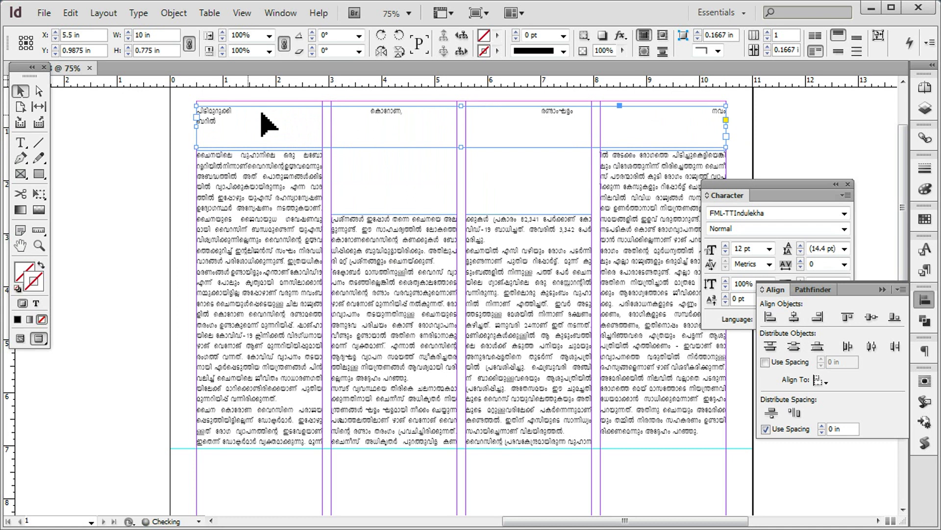
{"action": "double_click", "coordinate": [289, 122]}
{"action": "key", "text": "ctrl+a"}
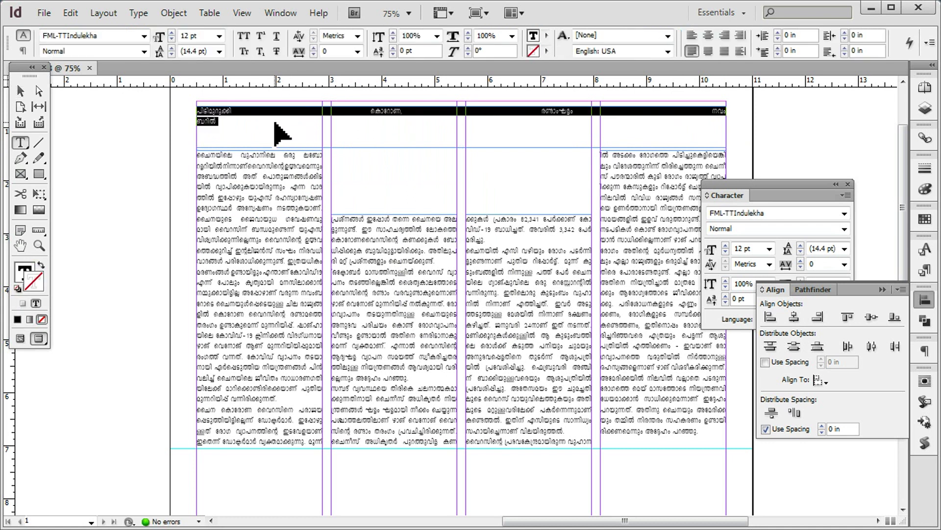
{"action": "key", "text": "ctrl+shift+c"}
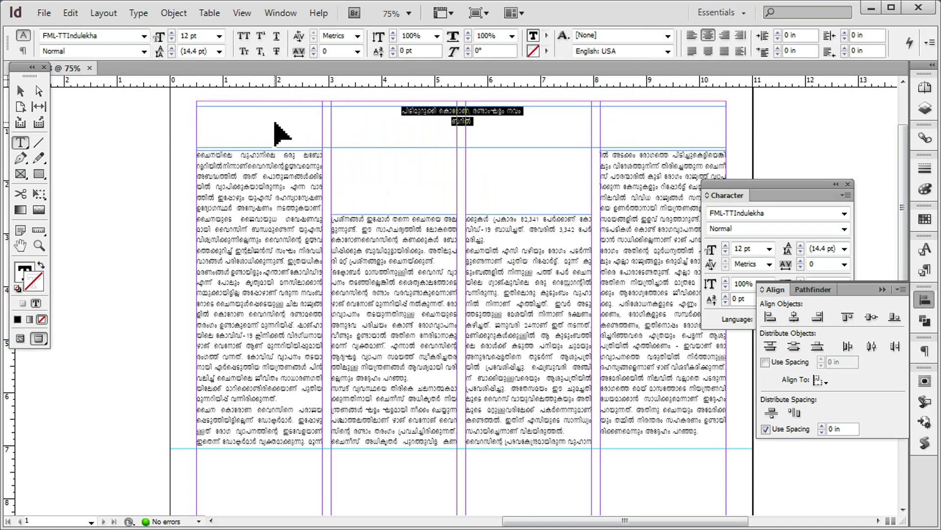
{"action": "key", "text": "ctrl+shift+period"}
{"action": "key", "text": "ctrl+shift+period"}
{"action": "key", "text": "ctrl+shift+period"}
{"action": "key", "text": "ctrl+shift+period"}
Step: Join the headline onto one line and set it in FML-TTIndulekhaHeavy Bold
{"action": "key", "text": "Right"}
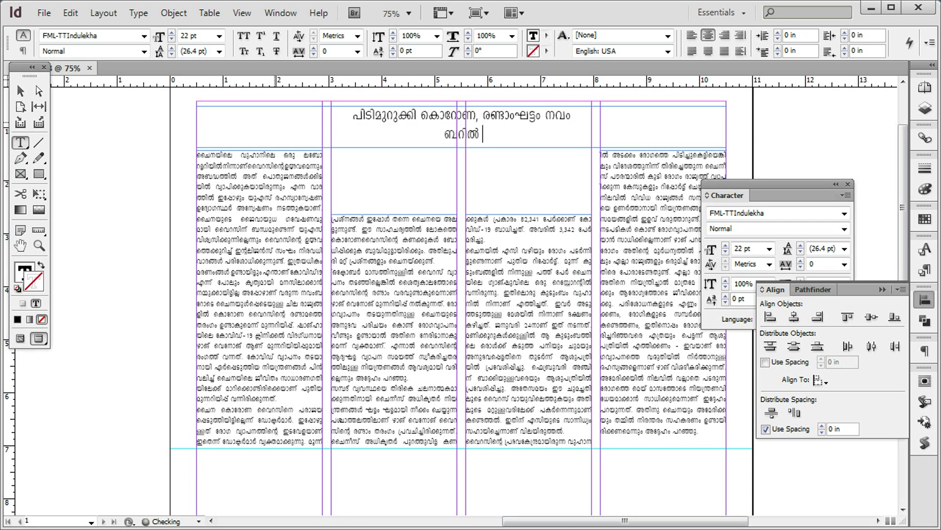
{"action": "key", "text": "Delete"}
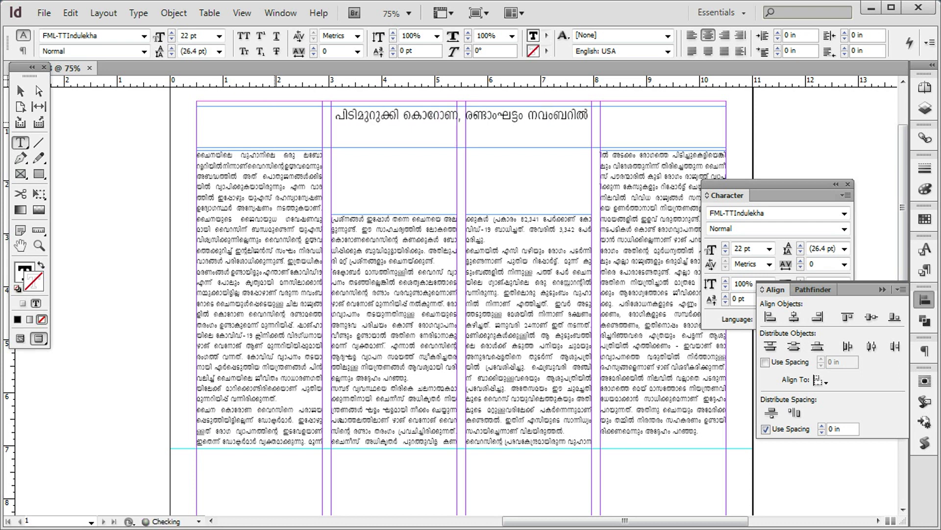
{"action": "key", "text": "ctrl+a"}
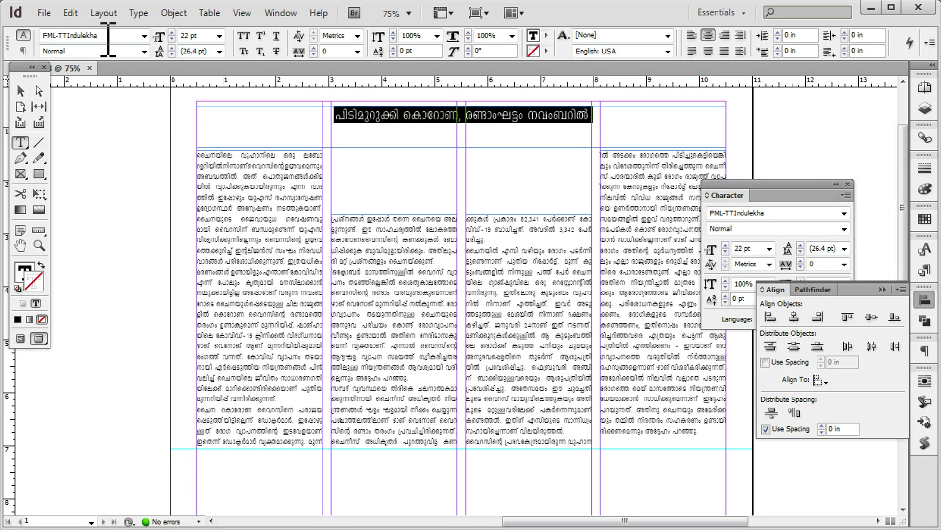
{"action": "left_click", "coordinate": [92, 35]}
{"action": "key", "text": "Down"}
Step: Set the headline to FML-TTKaumudi Bold at 42 pt and finish editing it
{"action": "left_click_drag", "start_coordinate": [553, 131], "coordinate": [129, 91]}
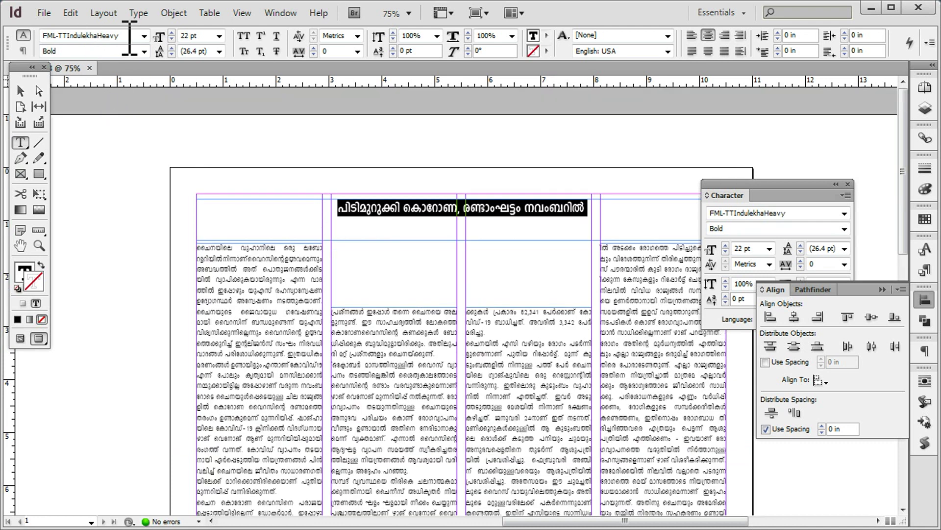
{"action": "key", "text": "Down"}
{"action": "key", "text": "Down"}
{"action": "key", "text": "Down"}
{"action": "key", "text": "Down"}
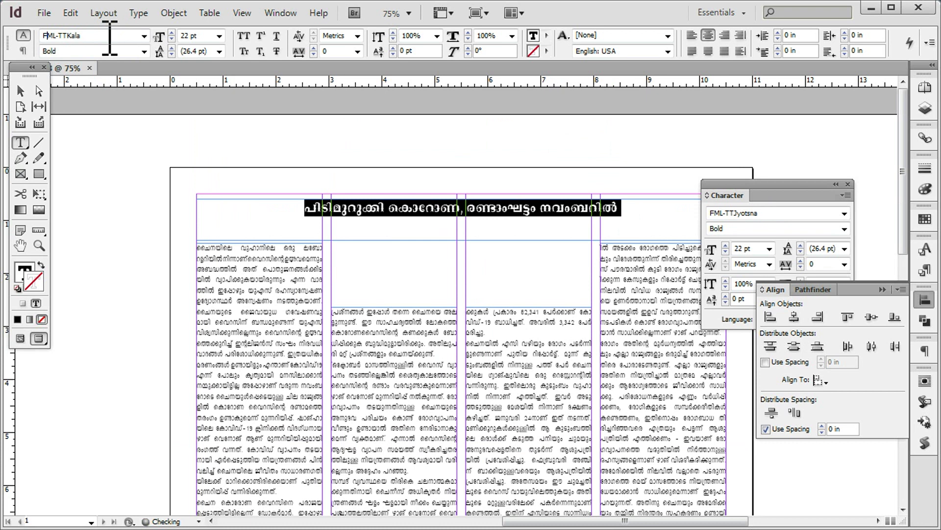
{"action": "key", "text": "Down"}
{"action": "key", "text": "Down"}
{"action": "key", "text": "Down"}
{"action": "key", "text": "Down"}
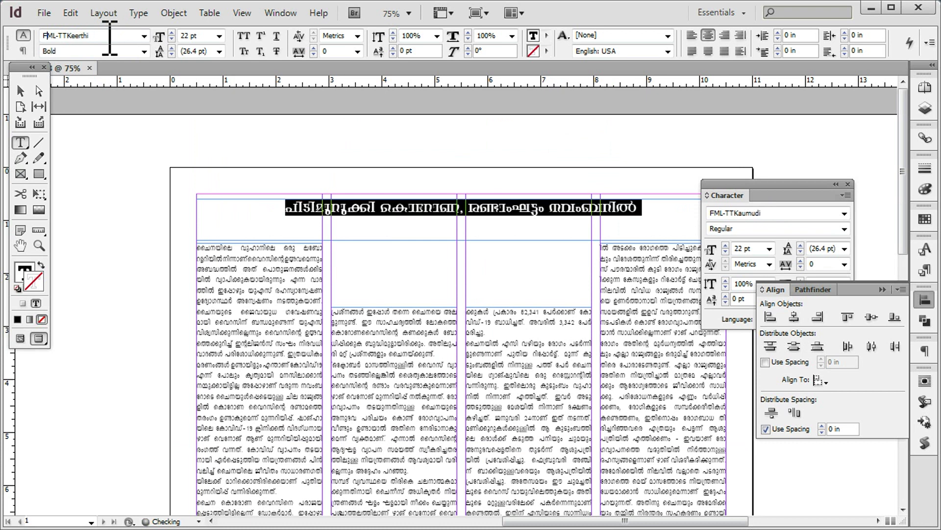
{"action": "key", "text": "Up"}
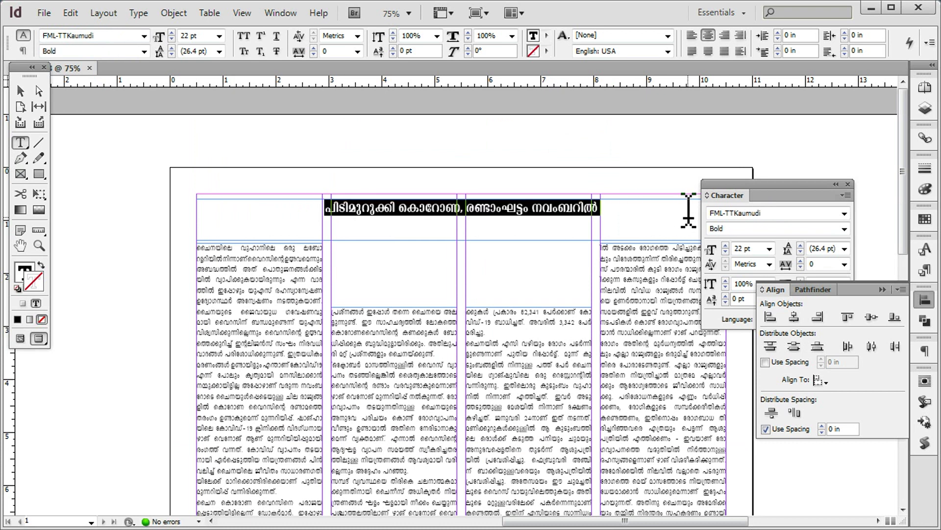
{"action": "key", "text": "ctrl+shift+period"}
{"action": "key", "text": "ctrl+shift+period"}
{"action": "key", "text": "ctrl+shift+period"}
{"action": "key", "text": "ctrl+shift+period"}
{"action": "key", "text": "ctrl+shift+period"}
{"action": "key", "text": "ctrl+shift+period"}
{"action": "key", "text": "ctrl+shift+period"}
{"action": "key", "text": "ctrl+shift+period"}
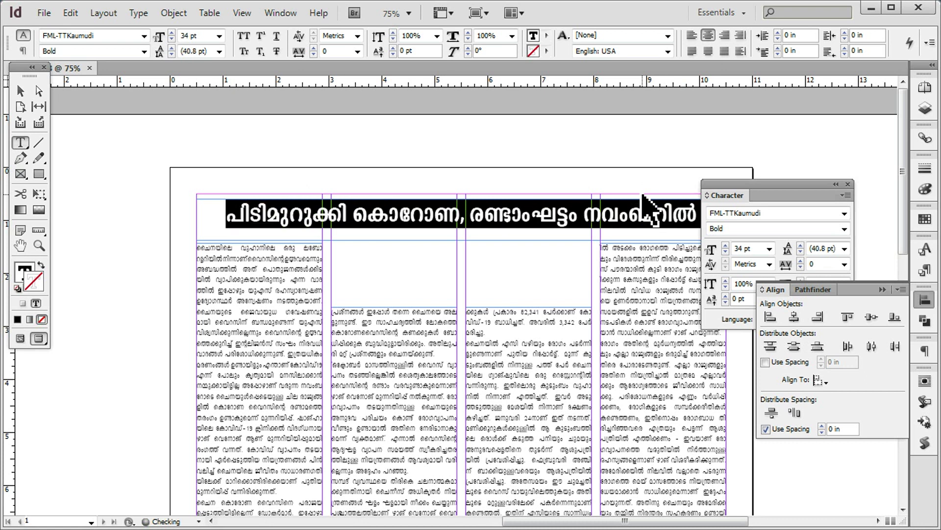
{"action": "key", "text": "ctrl+shift+period"}
{"action": "key", "text": "ctrl+shift+period"}
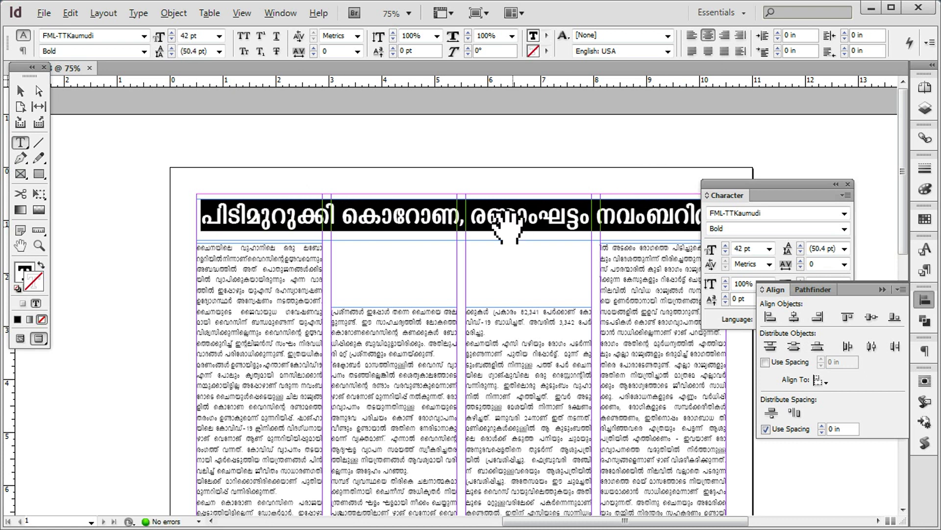
{"action": "key", "text": "ctrl+minus"}
{"action": "key", "text": "alt"}
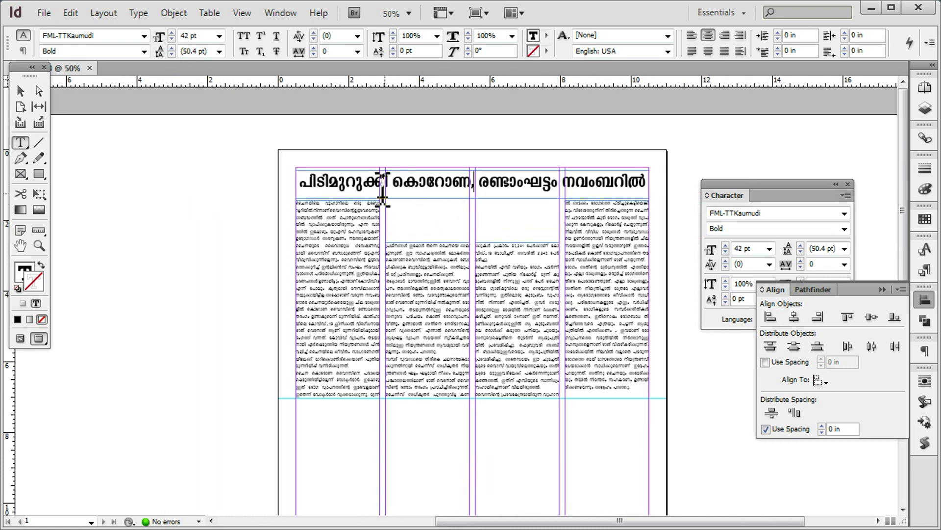
{"action": "left_click", "coordinate": [20, 91]}
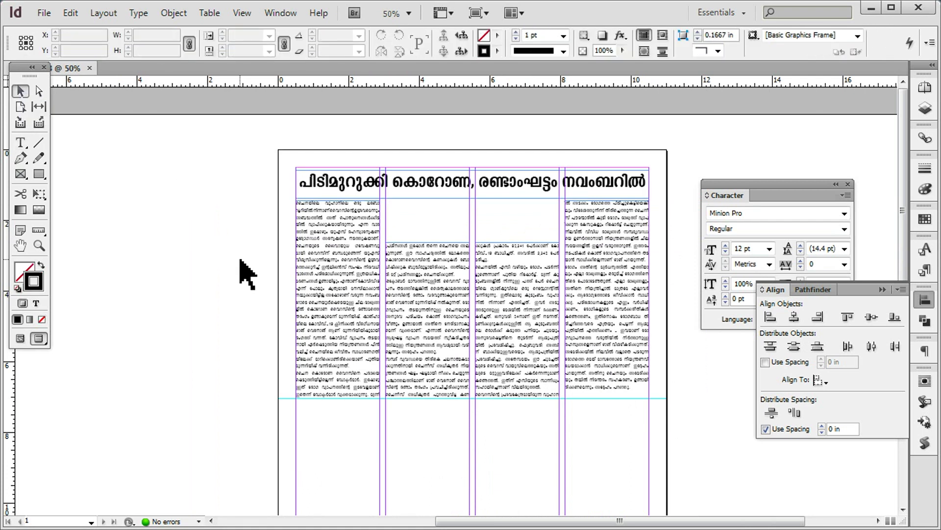
{"action": "scroll", "coordinate": [385, 189], "scroll_direction": "up", "scroll_amount": 1}
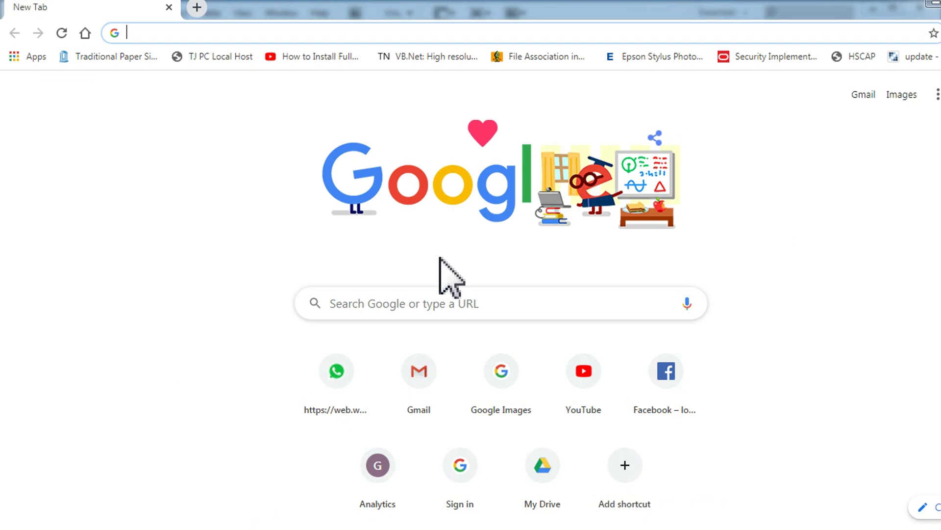
Step: Search Google Images for 'vuhan corona'
{"action": "left_click", "coordinate": [430, 307]}
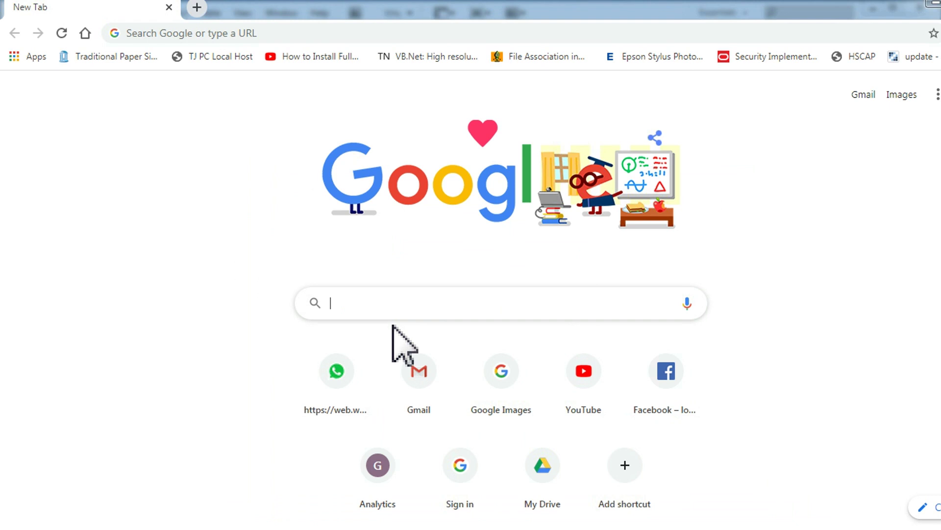
{"action": "type", "text": "vuhan "}
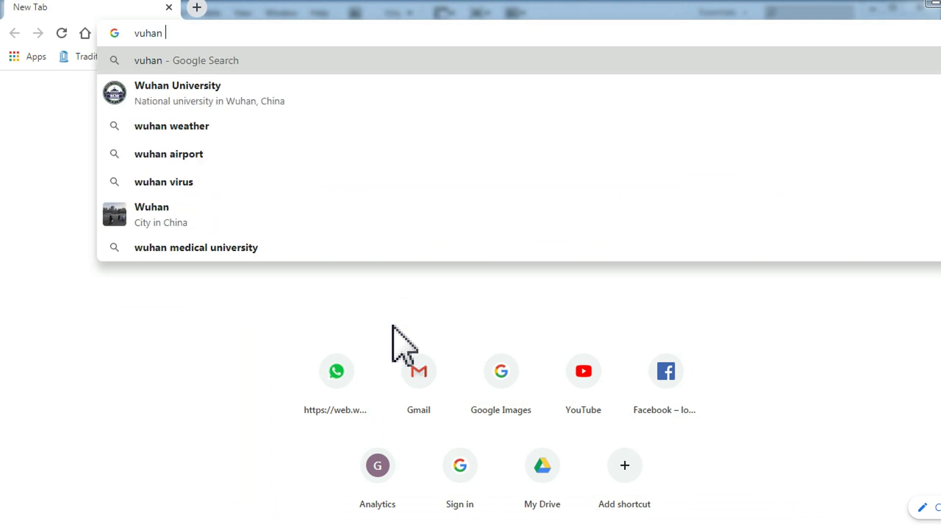
{"action": "type", "text": "coro"}
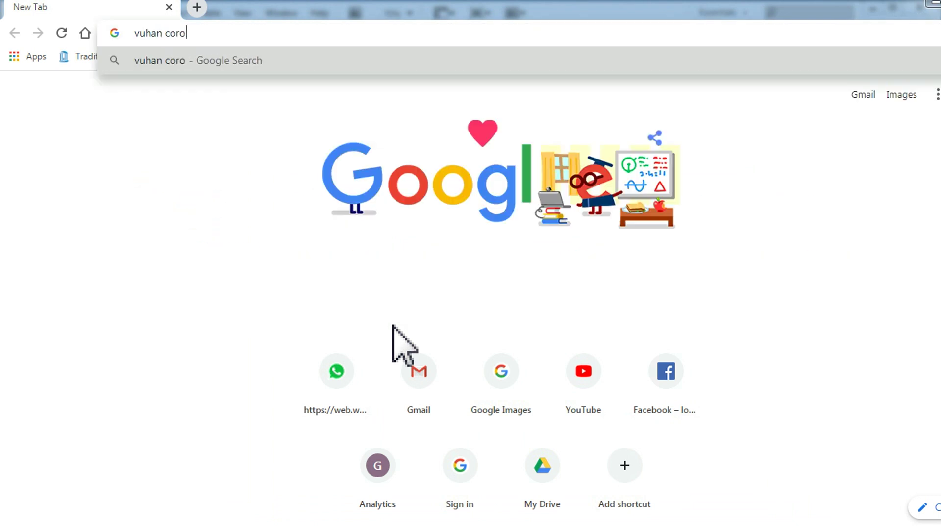
{"action": "type", "text": "na"}
{"action": "key", "text": "Return"}
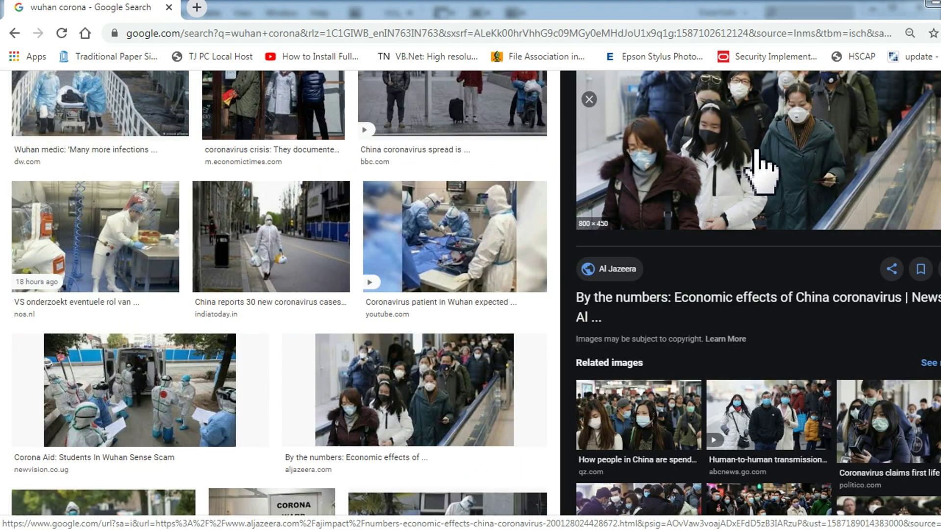
Step: Copy the masked crowd photo and return to the InDesign layout
{"action": "right_click", "coordinate": [760, 169]}
{"action": "left_click", "coordinate": [804, 333]}
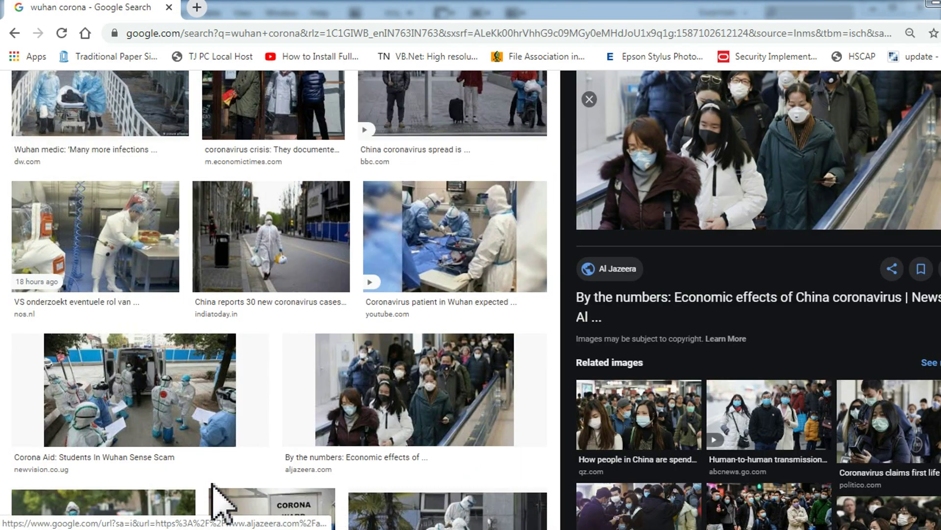
{"action": "key", "text": "alt+Tab"}
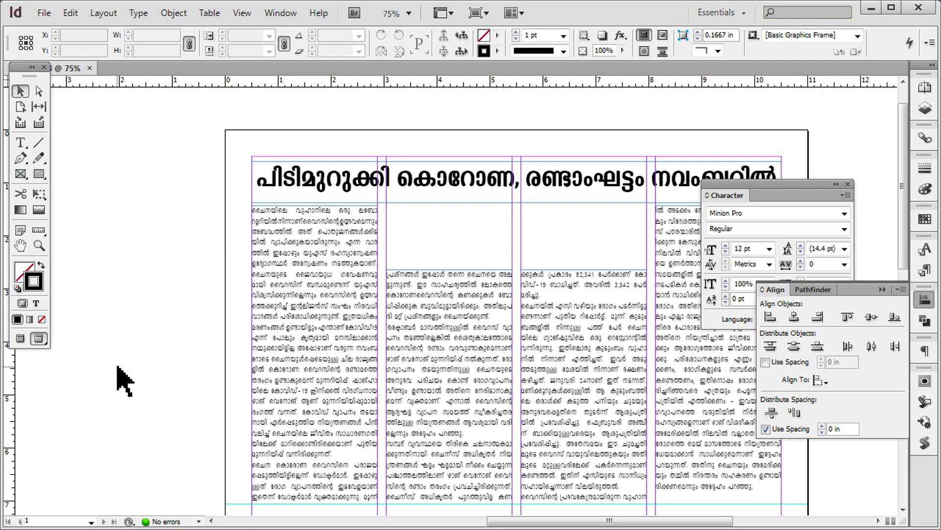
Step: Paste the crowd photo onto the page and scale it down to 25.5%
{"action": "scroll", "coordinate": [192, 380], "scroll_direction": "left", "scroll_amount": 3}
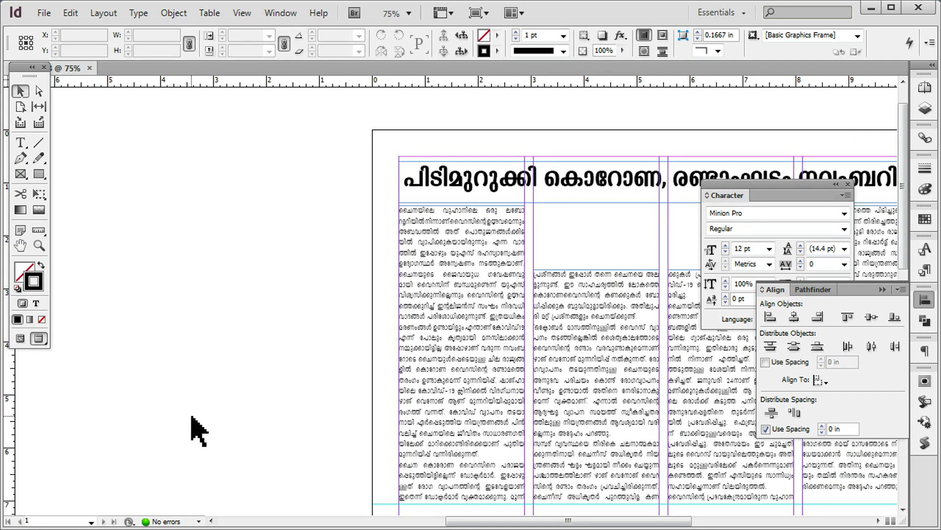
{"action": "key", "text": "ctrl+v"}
{"action": "left_click_drag", "start_coordinate": [326, 340], "coordinate": [304, 374]}
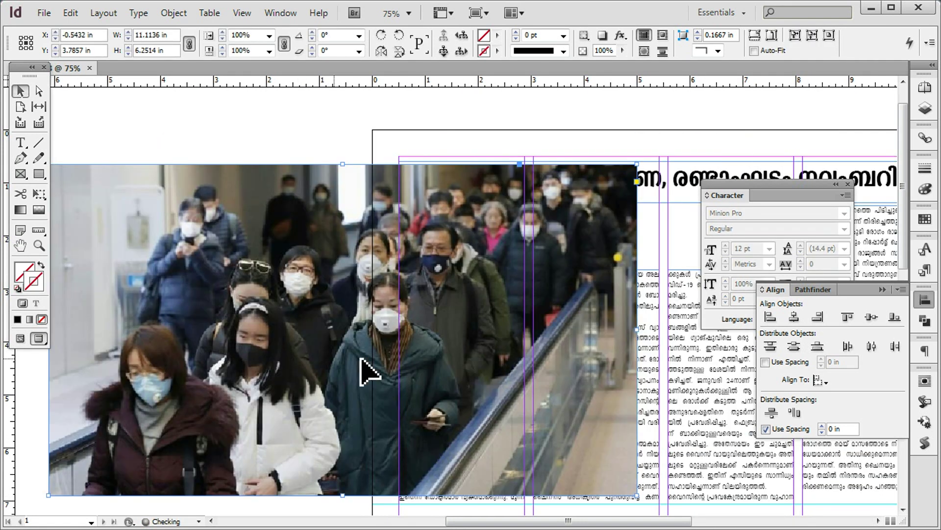
{"action": "scroll", "coordinate": [395, 375], "scroll_direction": "down", "scroll_amount": 2}
{"action": "left_click_drag", "start_coordinate": [543, 272], "coordinate": [413, 242]}
{"action": "left_click", "coordinate": [384, 210]}
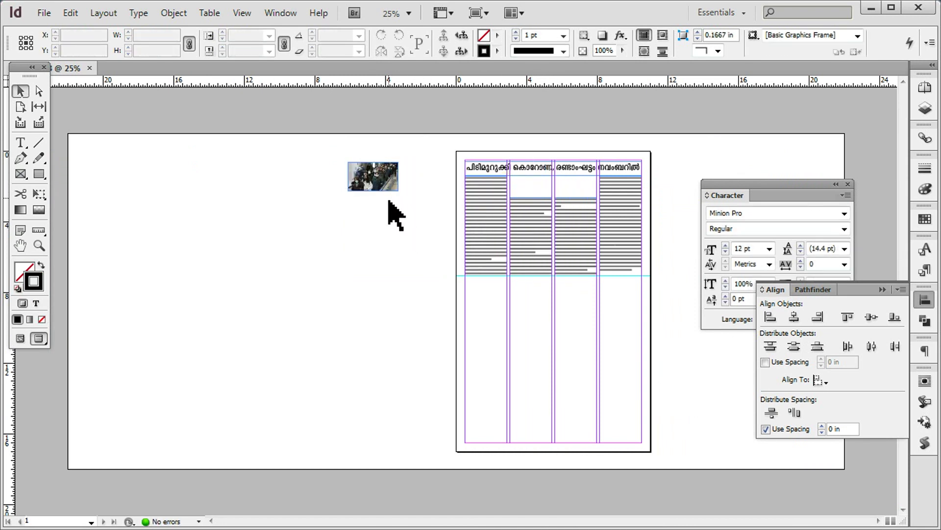
{"action": "left_click_drag", "start_coordinate": [383, 176], "coordinate": [552, 199]}
Step: Move the photo into the second column under the headline and crop its bottom shorter
{"action": "key", "text": "ctrl+="}
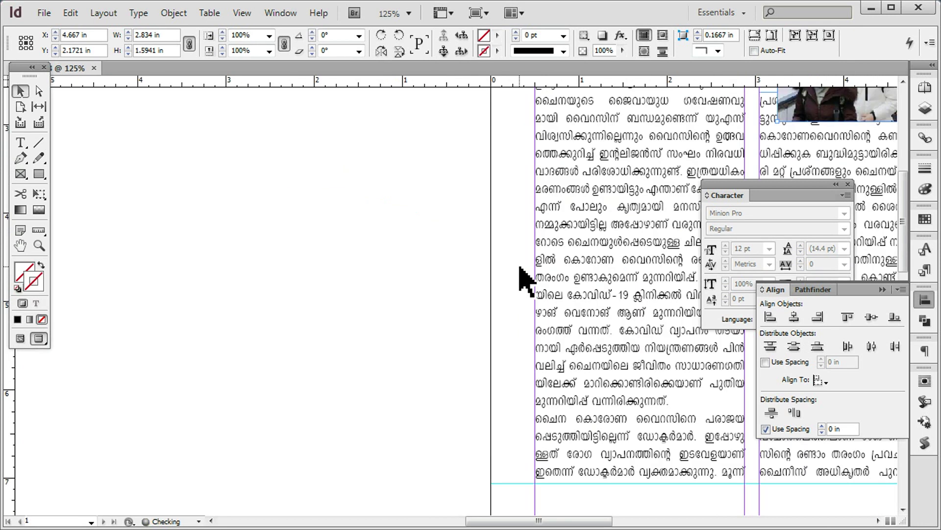
{"action": "scroll", "coordinate": [273, 358], "scroll_direction": "up", "scroll_amount": 2}
{"action": "scroll", "coordinate": [279, 362], "scroll_direction": "right", "scroll_amount": 10}
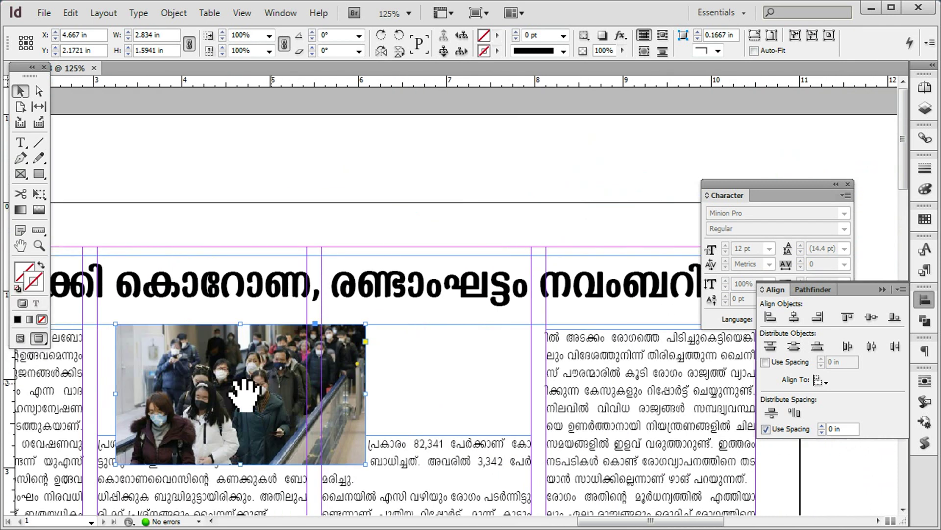
{"action": "scroll", "coordinate": [250, 407], "scroll_direction": "left", "scroll_amount": 3}
{"action": "left_click_drag", "start_coordinate": [365, 381], "coordinate": [347, 382]}
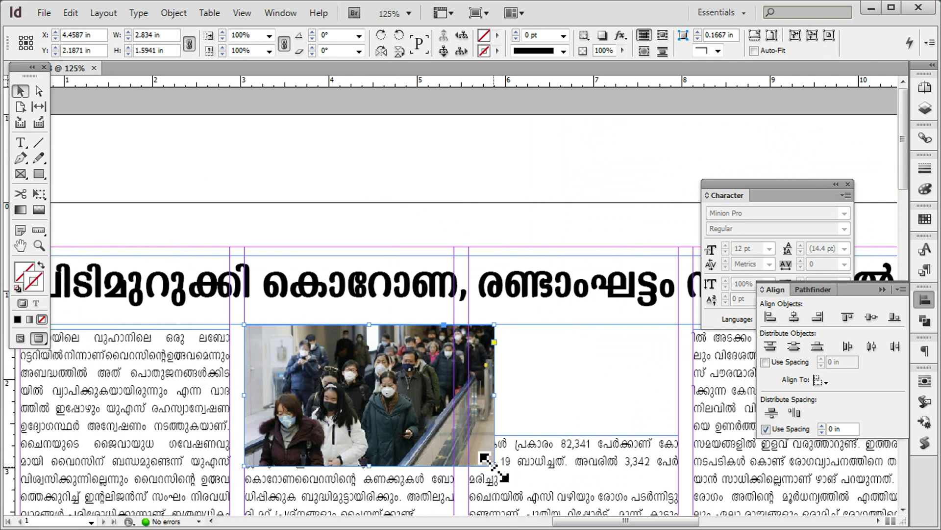
{"action": "left_click_drag", "start_coordinate": [495, 396], "coordinate": [678, 395]}
{"action": "key", "text": "ctrl+z"}
{"action": "left_click_drag", "start_coordinate": [462, 466], "coordinate": [449, 430]}
{"action": "left_click", "coordinate": [407, 364]}
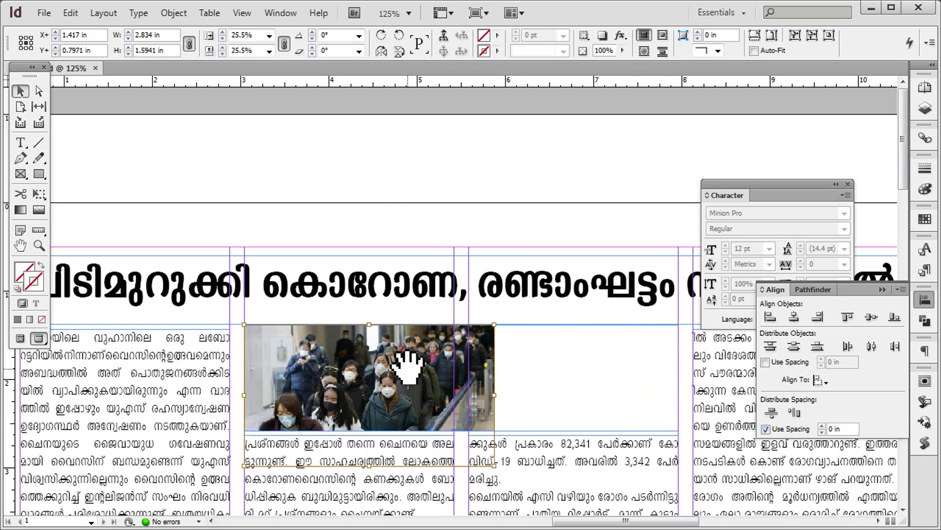
Step: Enlarge the crowd photo to about 58% and place it across columns two and three under the headline
{"action": "key", "text": "ctrl+alt+w"}
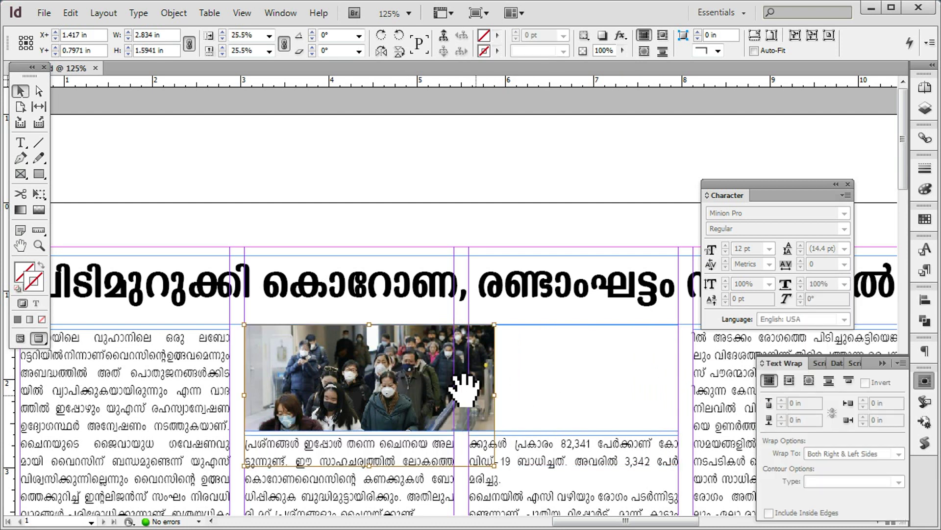
{"action": "left_click", "coordinate": [576, 391]}
{"action": "left_click", "coordinate": [452, 375]}
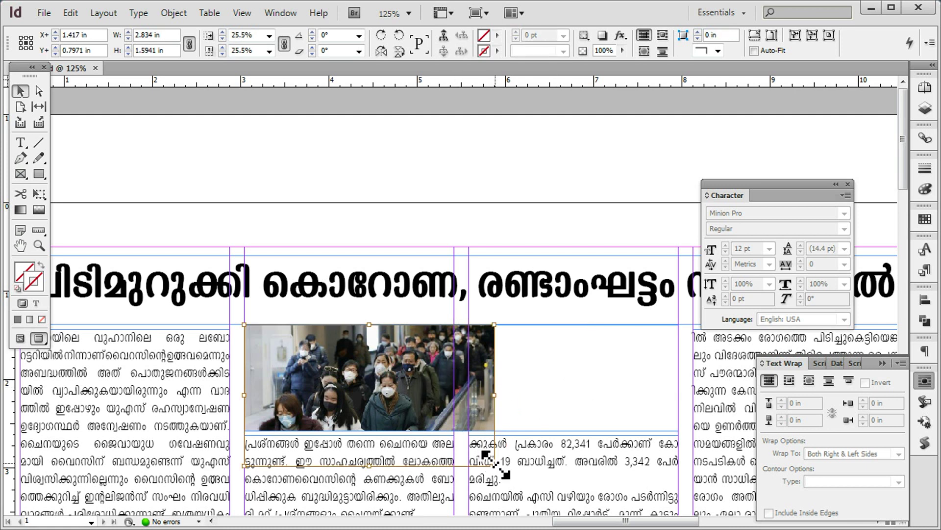
{"action": "left_click_drag", "start_coordinate": [485, 334], "coordinate": [583, 310]}
{"action": "left_click_drag", "start_coordinate": [412, 365], "coordinate": [496, 365]}
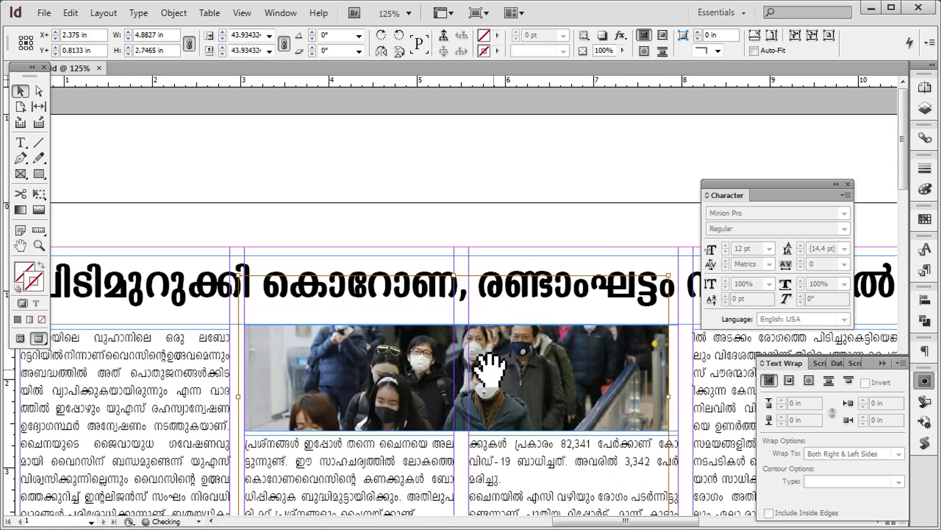
{"action": "left_click_drag", "start_coordinate": [431, 374], "coordinate": [438, 373]}
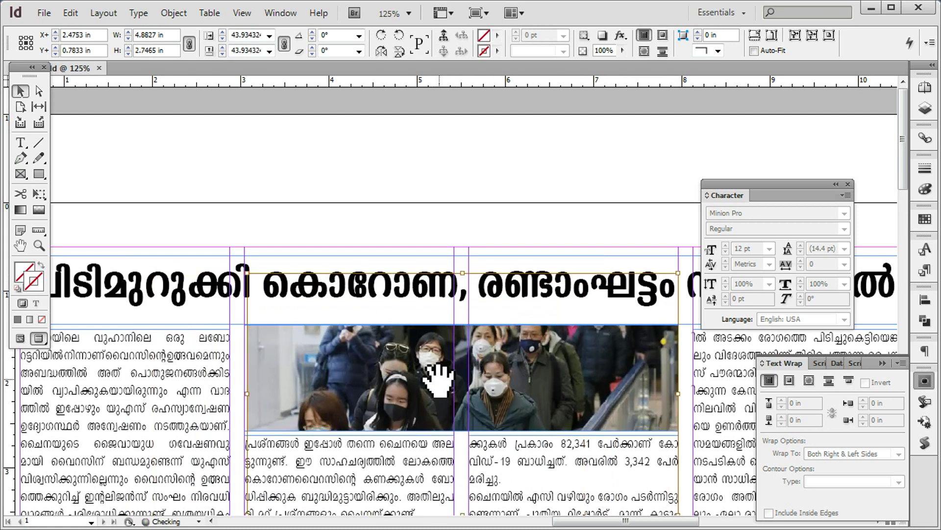
{"action": "left_click_drag", "start_coordinate": [243, 267], "coordinate": [231, 263]}
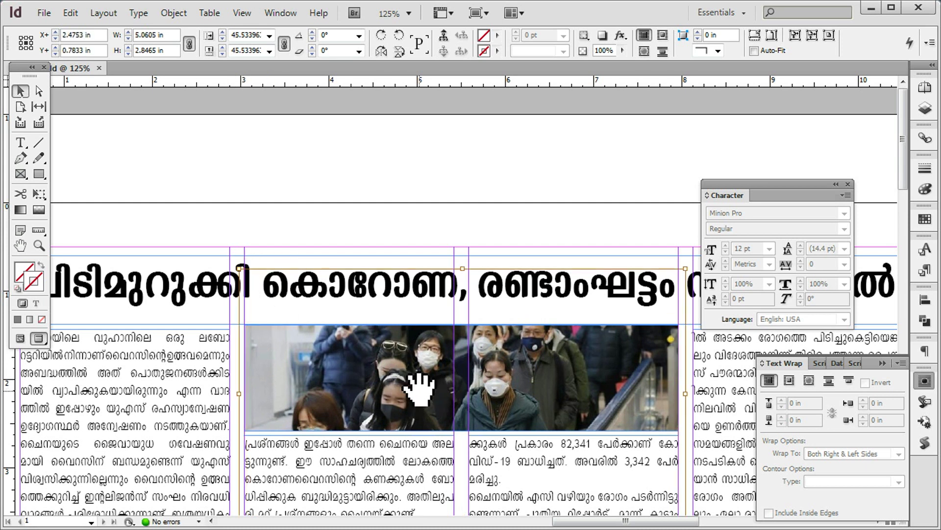
{"action": "left_click_drag", "start_coordinate": [404, 367], "coordinate": [420, 387]}
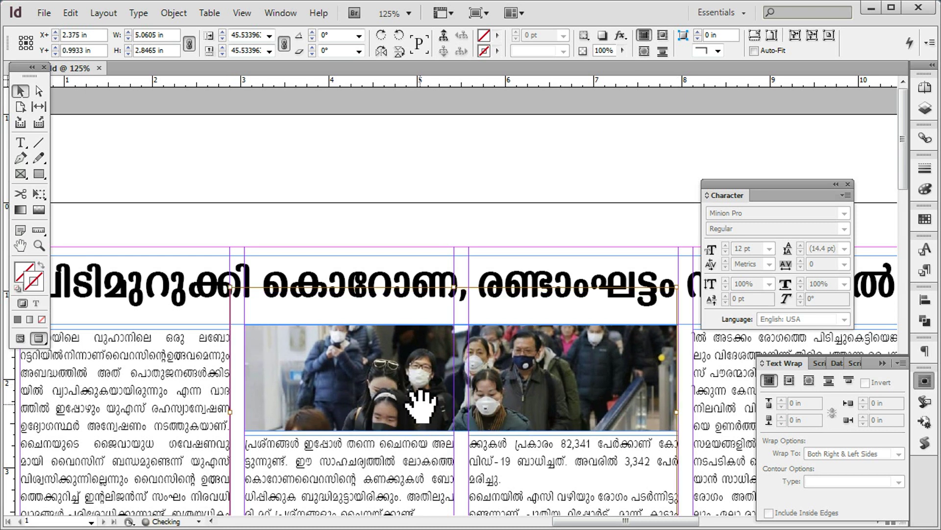
{"action": "left_click_drag", "start_coordinate": [239, 287], "coordinate": [169, 252]}
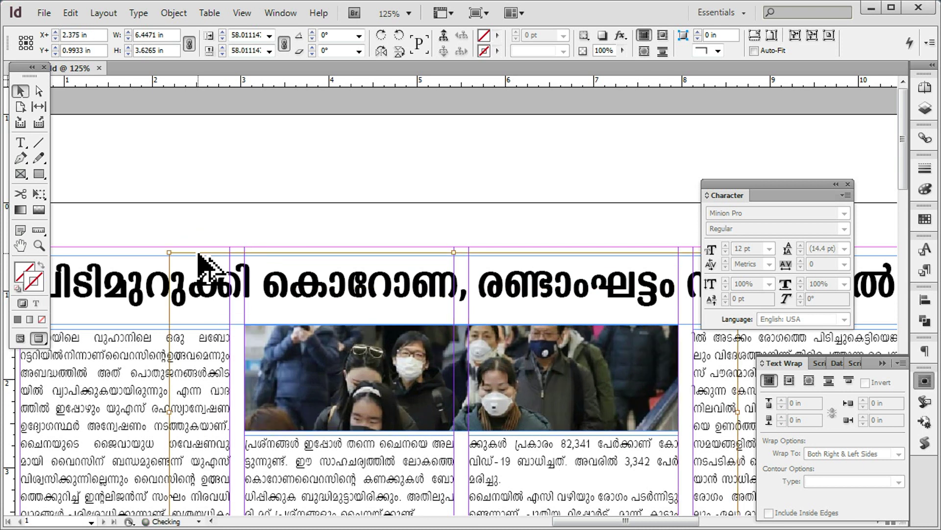
{"action": "left_click", "coordinate": [494, 165]}
{"action": "key", "text": "ctrl+minus"}
{"action": "key", "text": "ctrl+minus"}
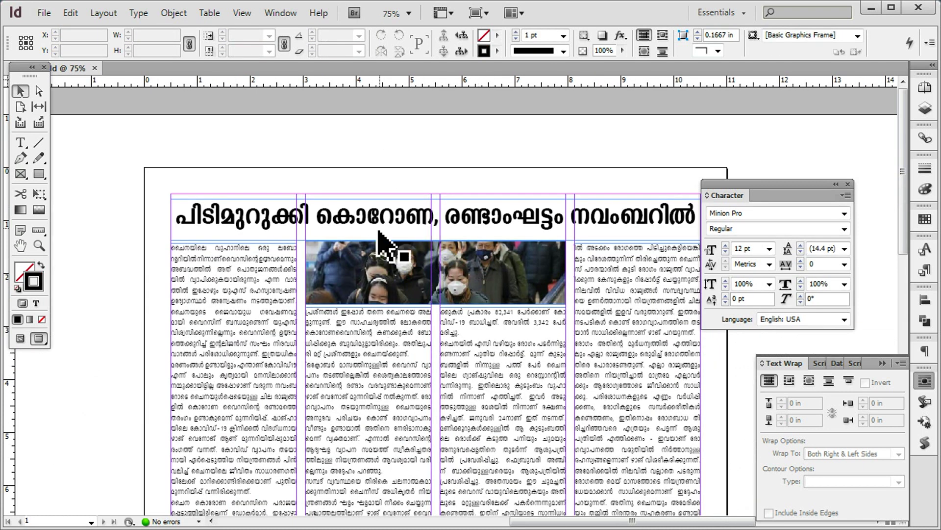
Step: Give every body paragraph a 5 mm first-line indent and 2 mm space before
{"action": "key", "text": "ctrl+equal"}
{"action": "double_click", "coordinate": [287, 248]}
{"action": "key", "text": "ctrl+a"}
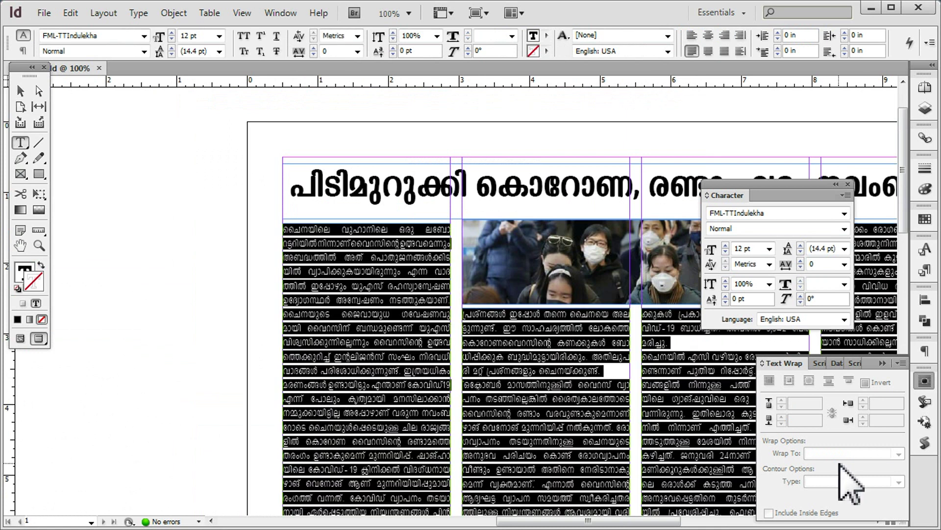
{"action": "key", "text": "ctrl+alt+t"}
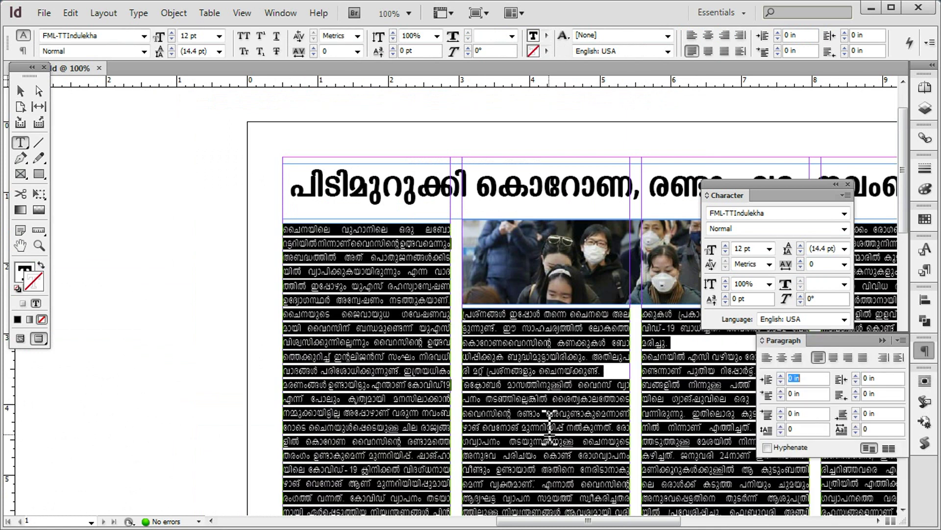
{"action": "left_click_drag", "start_coordinate": [820, 390], "coordinate": [638, 380]}
{"action": "type", "text": "5 mm"}
{"action": "key", "text": "Return"}
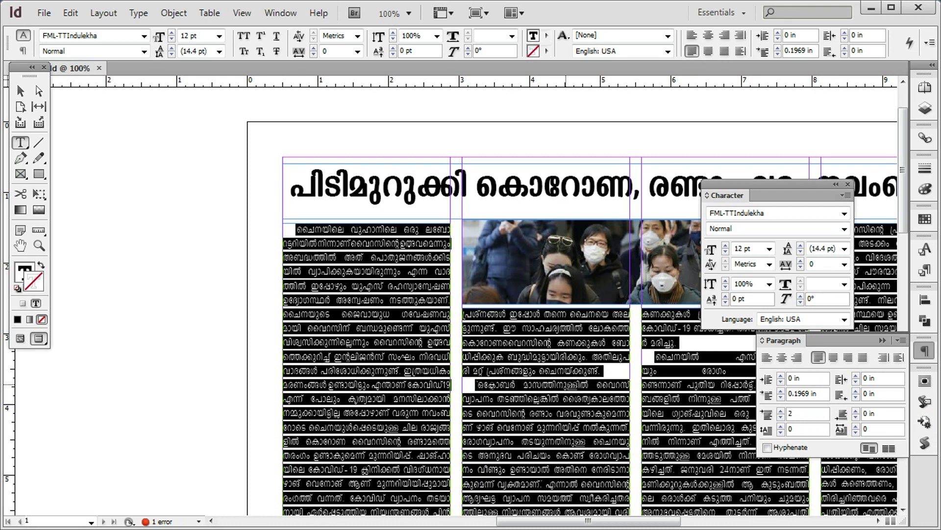
{"action": "key", "text": "Return"}
{"action": "scroll", "coordinate": [575, 390], "scroll_direction": "down", "scroll_amount": 5}
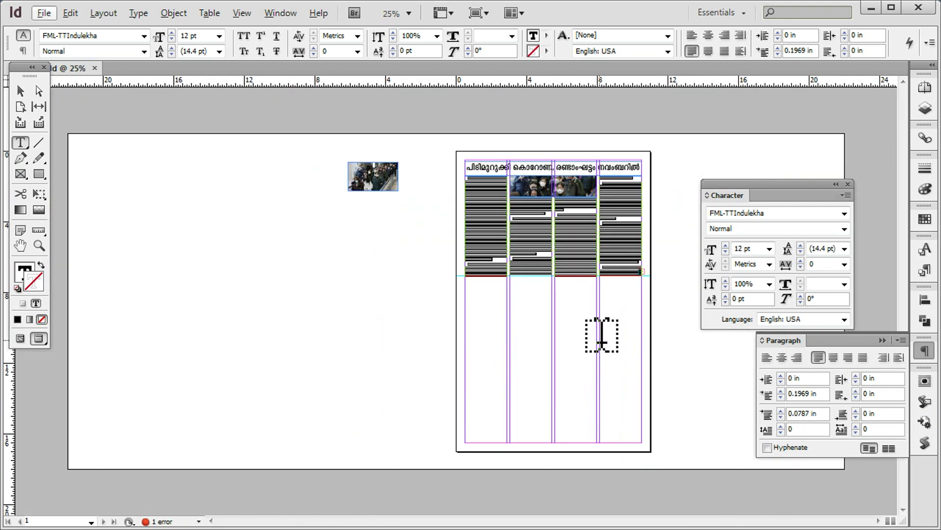
Step: Extend the four body-text column frames a little lower on the page
{"action": "scroll", "coordinate": [490, 311], "scroll_direction": "up", "scroll_amount": 3}
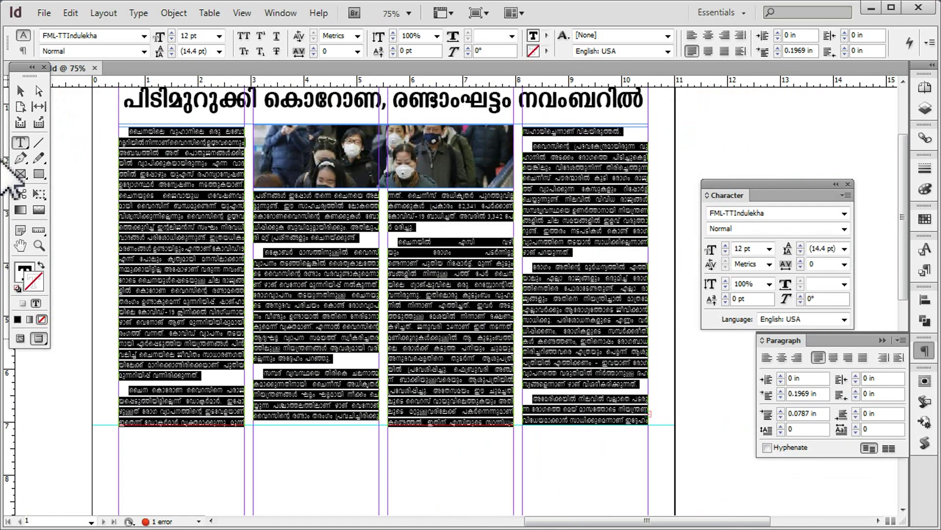
{"action": "left_click", "coordinate": [20, 91]}
{"action": "left_click", "coordinate": [211, 461]}
{"action": "left_click_drag", "start_coordinate": [191, 461], "coordinate": [562, 417]}
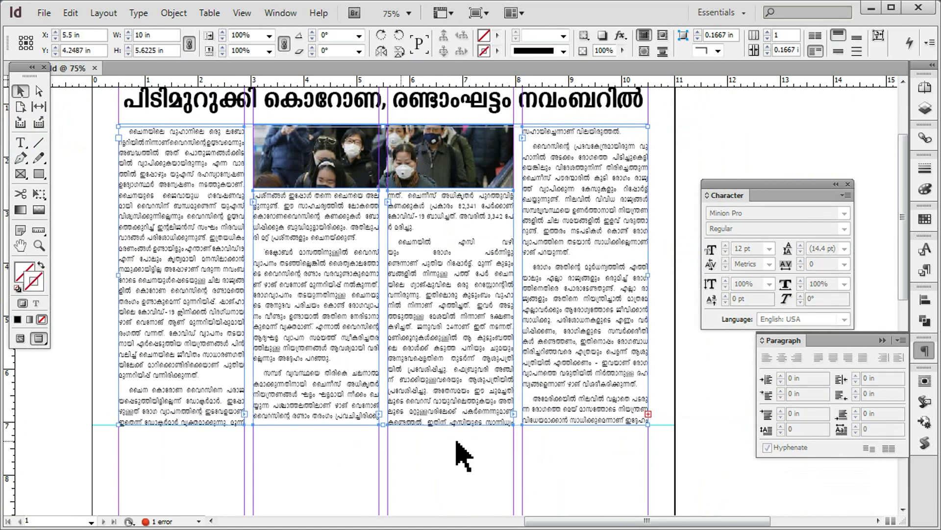
{"action": "left_click_drag", "start_coordinate": [385, 419], "coordinate": [383, 431]}
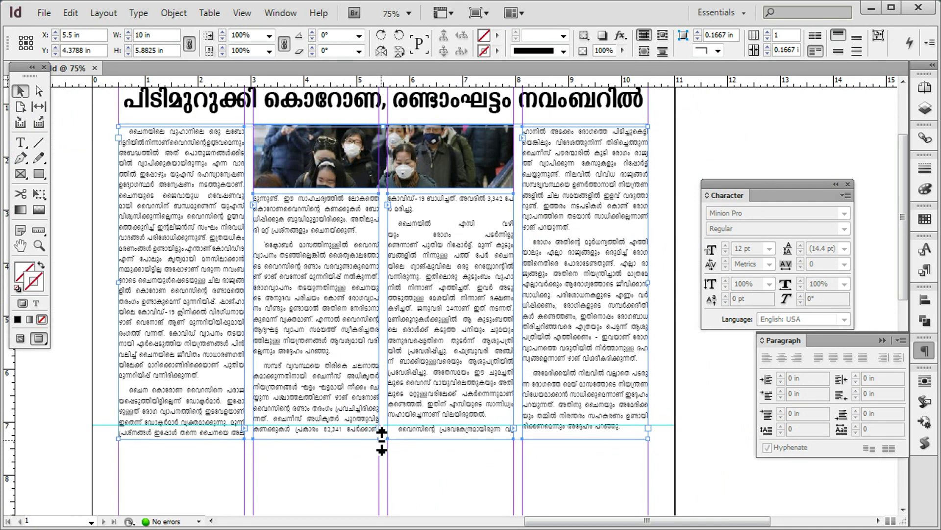
Step: Set the four threaded column frames' vertical justification to Justify
{"action": "scroll", "coordinate": [483, 441], "scroll_direction": "down", "scroll_amount": 2}
{"action": "left_click", "coordinate": [479, 420]}
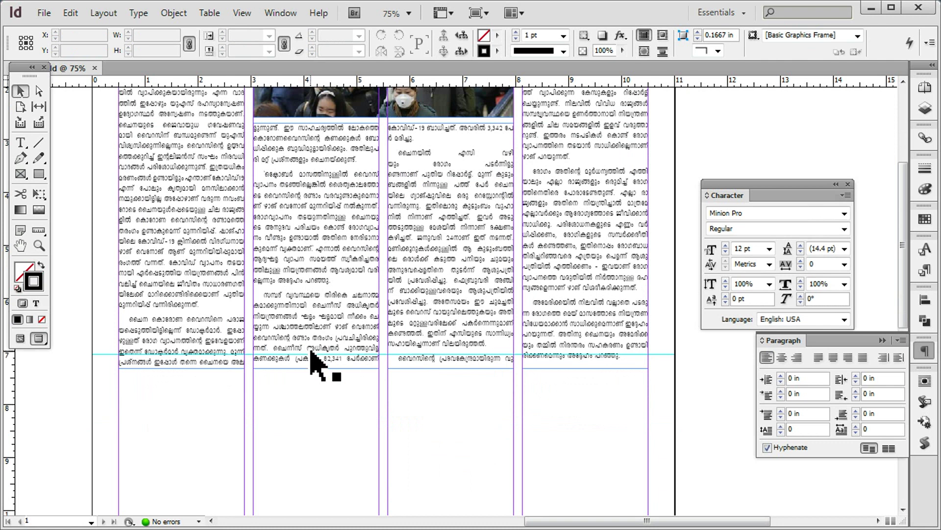
{"action": "left_click_drag", "start_coordinate": [154, 394], "coordinate": [610, 347]}
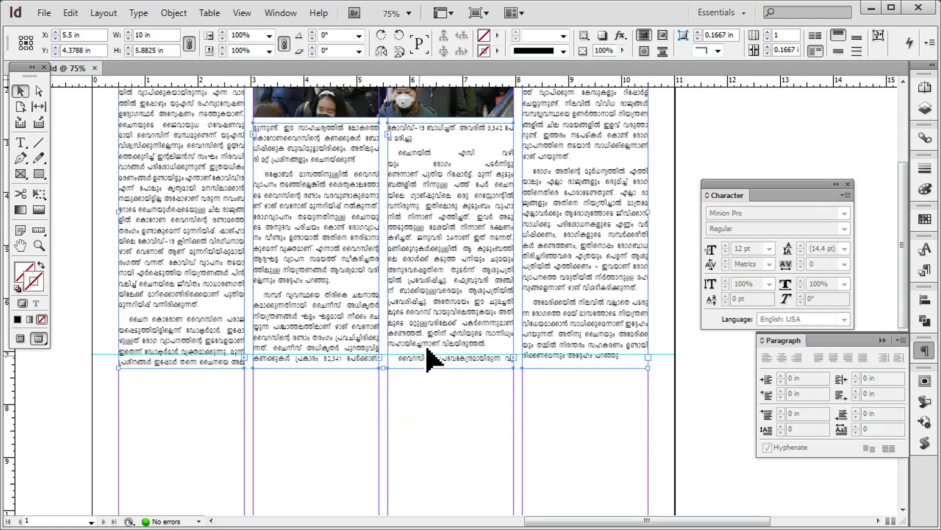
{"action": "key", "text": "ctrl+b"}
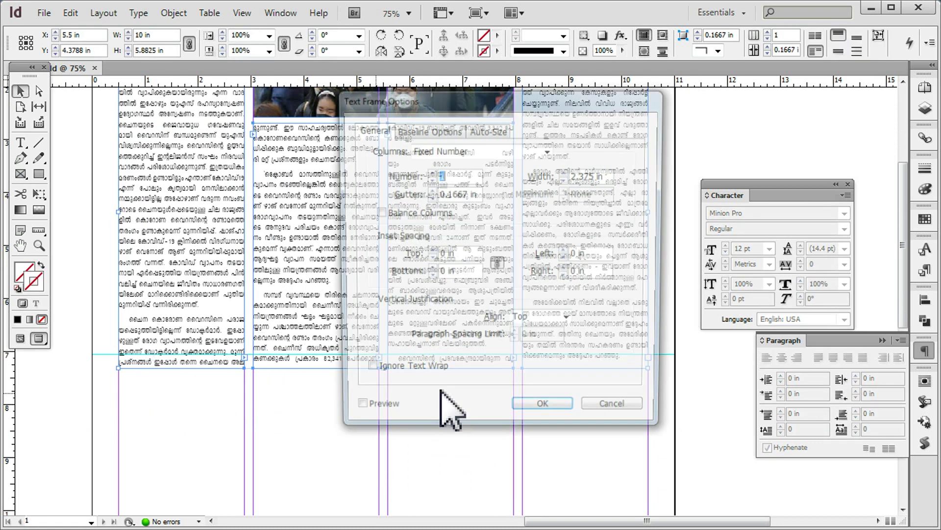
{"action": "left_click", "coordinate": [568, 321]}
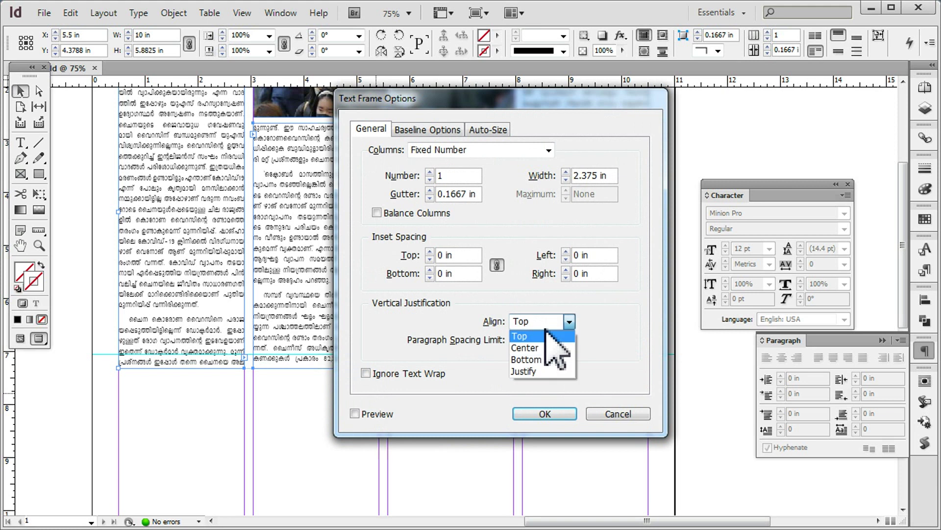
{"action": "left_click", "coordinate": [527, 371]}
{"action": "left_click", "coordinate": [539, 415]}
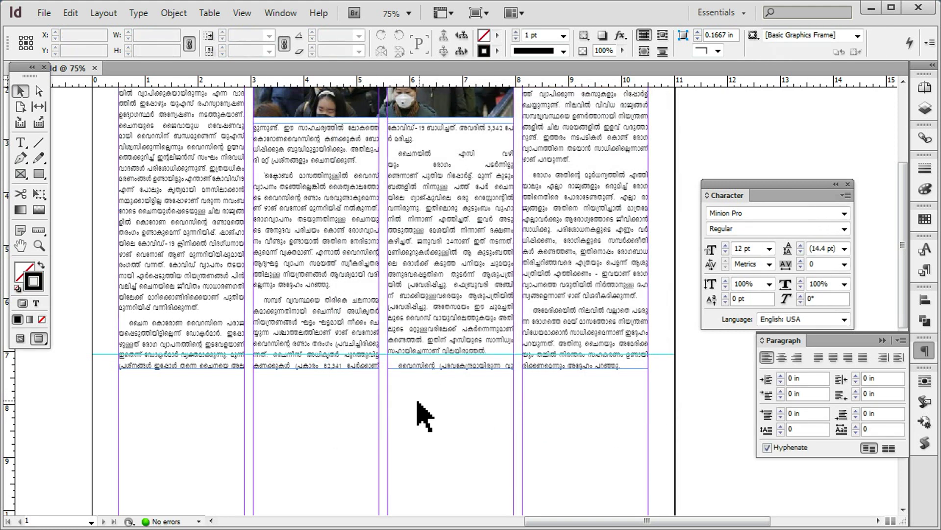
{"action": "double_click", "coordinate": [438, 397]}
{"action": "key", "text": "ctrl+equal"}
{"action": "key", "text": "ctrl+equal"}
{"action": "key", "text": "ctrl+minus"}
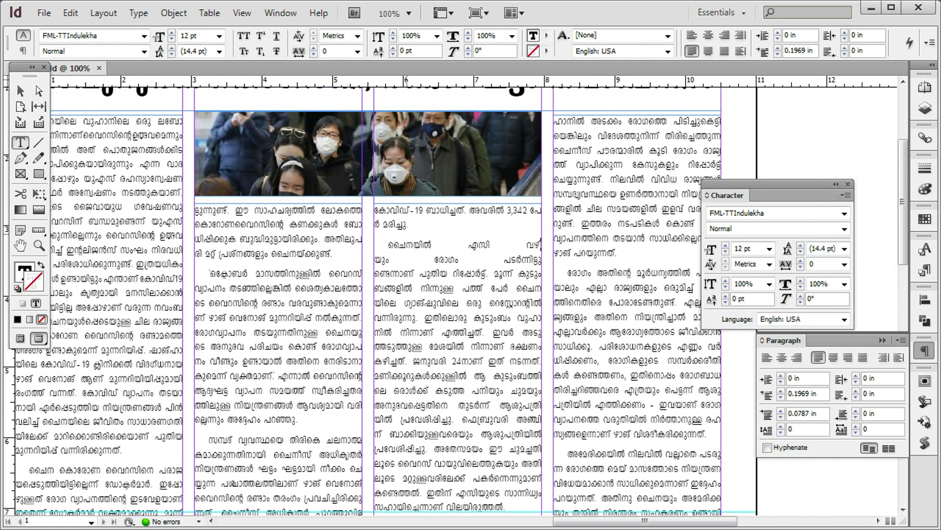
Step: Delete the stray break in the third-column paragraph to remove its wide word gaps
{"action": "left_click", "coordinate": [520, 273]}
{"action": "key", "text": "BackSpace"}
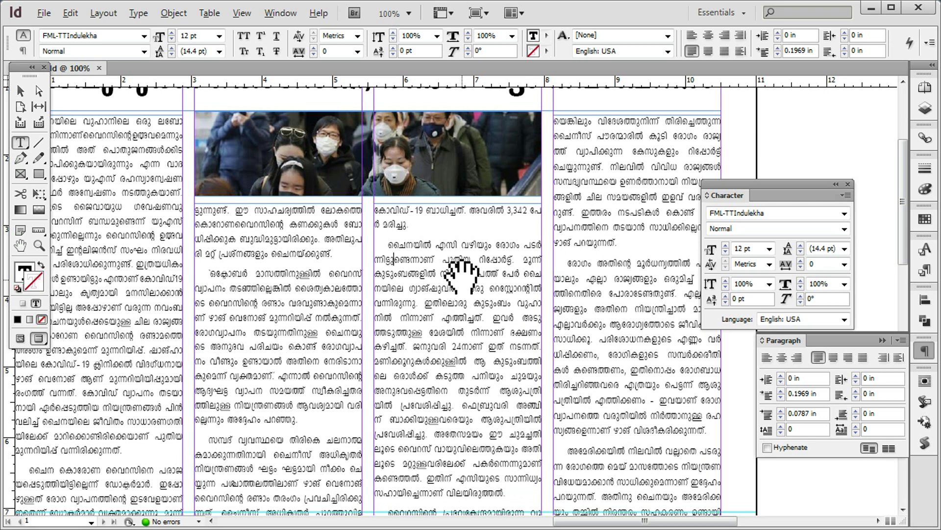
{"action": "scroll", "coordinate": [457, 273], "scroll_direction": "down", "scroll_amount": 1}
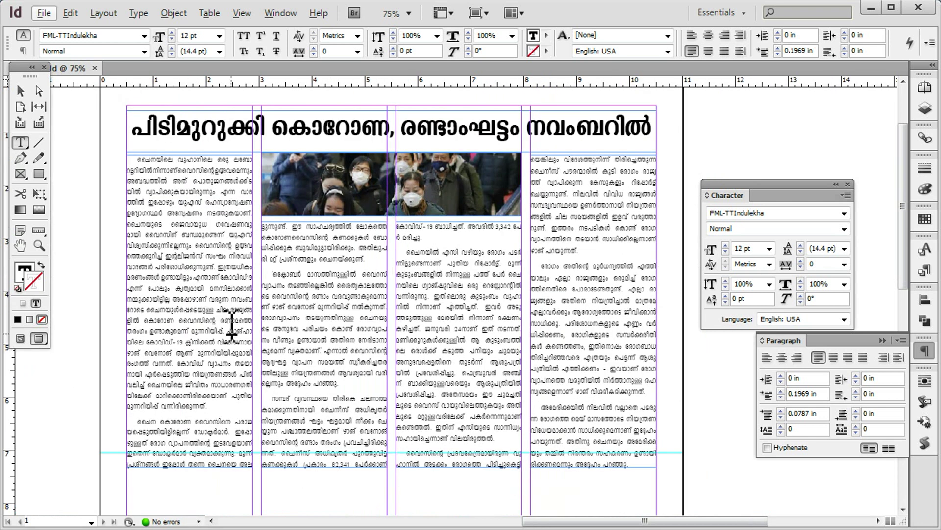
{"action": "scroll", "coordinate": [582, 280], "scroll_direction": "up", "scroll_amount": 1}
{"action": "scroll", "coordinate": [545, 282], "scroll_direction": "up", "scroll_amount": 4}
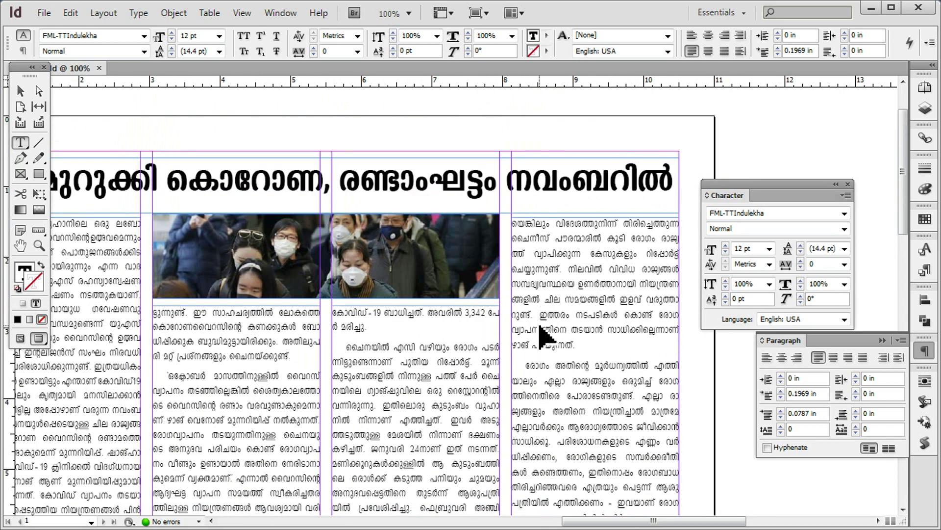
{"action": "scroll", "coordinate": [546, 336], "scroll_direction": "down", "scroll_amount": 5}
{"action": "scroll", "coordinate": [422, 297], "scroll_direction": "left", "scroll_amount": 2}
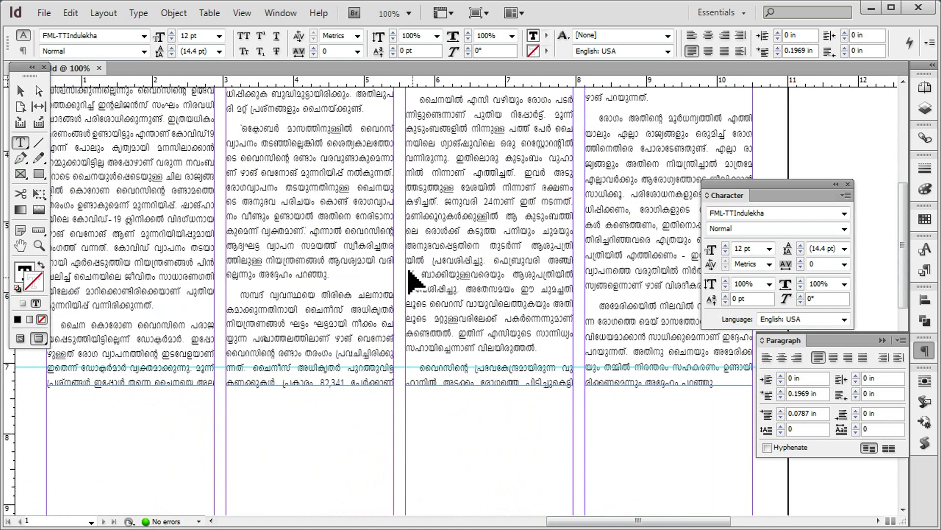
{"action": "scroll", "coordinate": [420, 297], "scroll_direction": "up", "scroll_amount": 2}
{"action": "scroll", "coordinate": [419, 196], "scroll_direction": "up", "scroll_amount": 1}
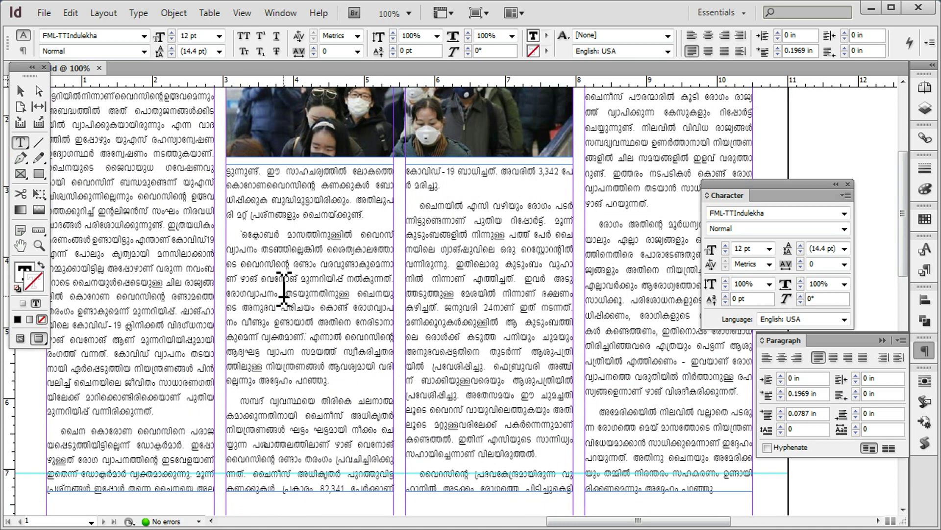
{"action": "scroll", "coordinate": [284, 289], "scroll_direction": "left", "scroll_amount": 4}
{"action": "scroll", "coordinate": [368, 258], "scroll_direction": "up", "scroll_amount": 2}
{"action": "scroll", "coordinate": [156, 216], "scroll_direction": "right", "scroll_amount": 5}
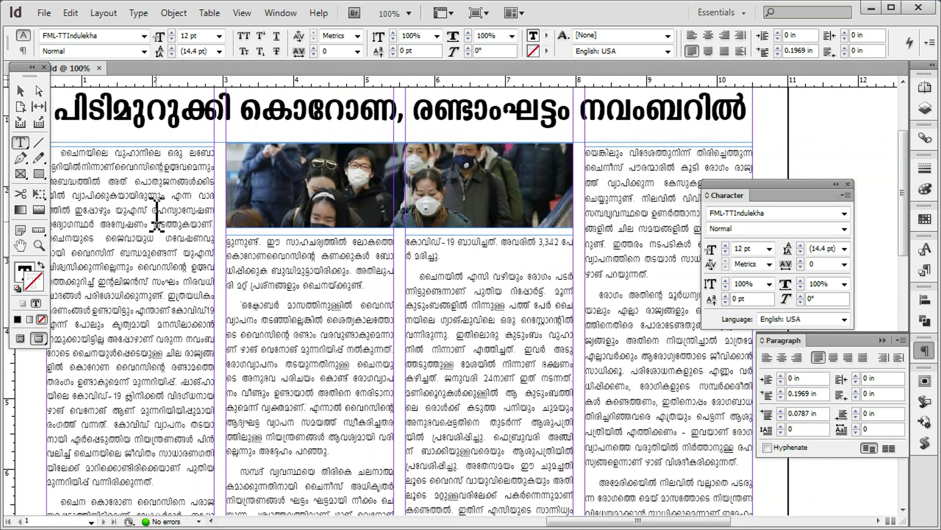
{"action": "scroll", "coordinate": [343, 255], "scroll_direction": "left", "scroll_amount": 3}
{"action": "scroll", "coordinate": [334, 243], "scroll_direction": "down", "scroll_amount": 3}
{"action": "scroll", "coordinate": [326, 252], "scroll_direction": "down", "scroll_amount": 1}
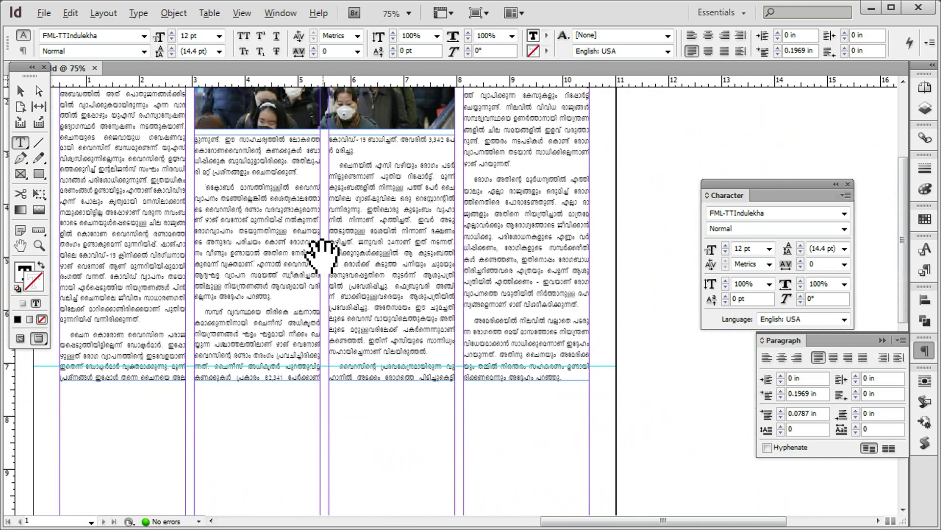
{"action": "scroll", "coordinate": [367, 250], "scroll_direction": "up", "scroll_amount": 2}
{"action": "scroll", "coordinate": [451, 324], "scroll_direction": "left", "scroll_amount": 2}
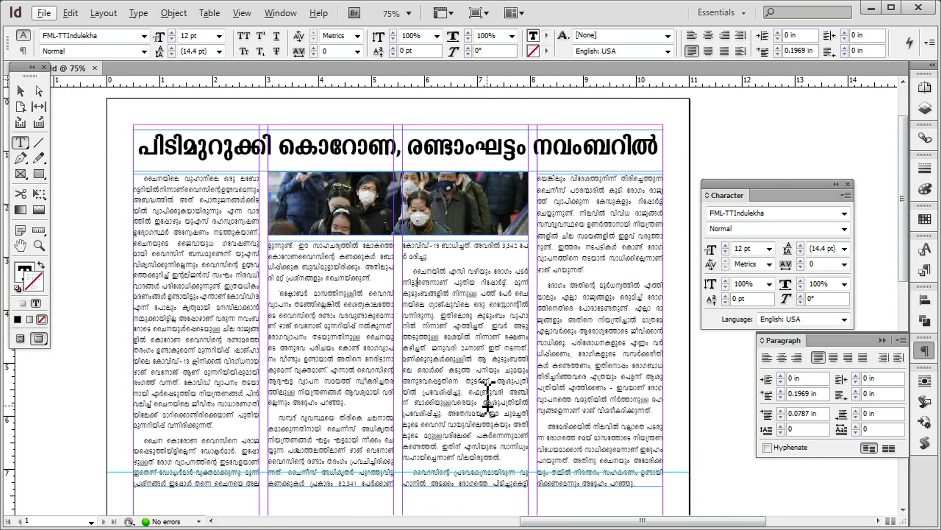
{"action": "scroll", "coordinate": [252, 343], "scroll_direction": "up", "scroll_amount": 2}
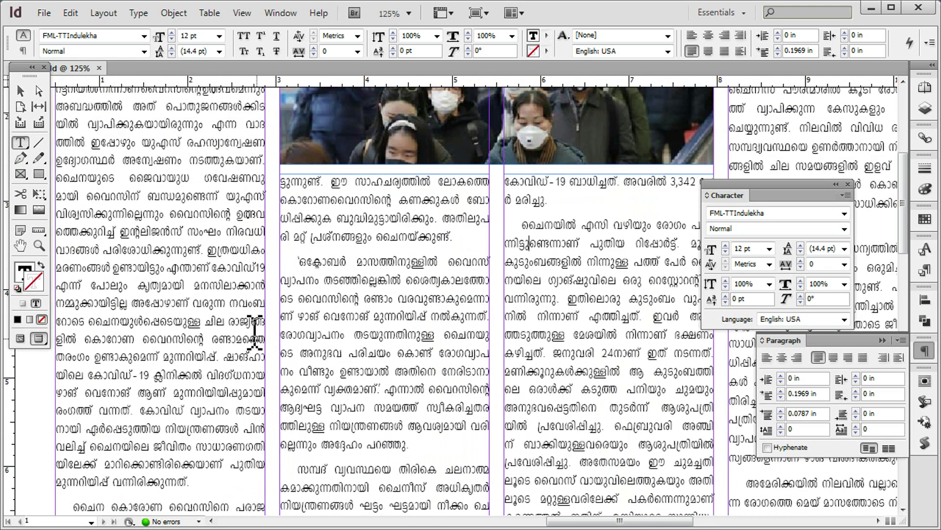
{"action": "scroll", "coordinate": [174, 382], "scroll_direction": "left", "scroll_amount": 2}
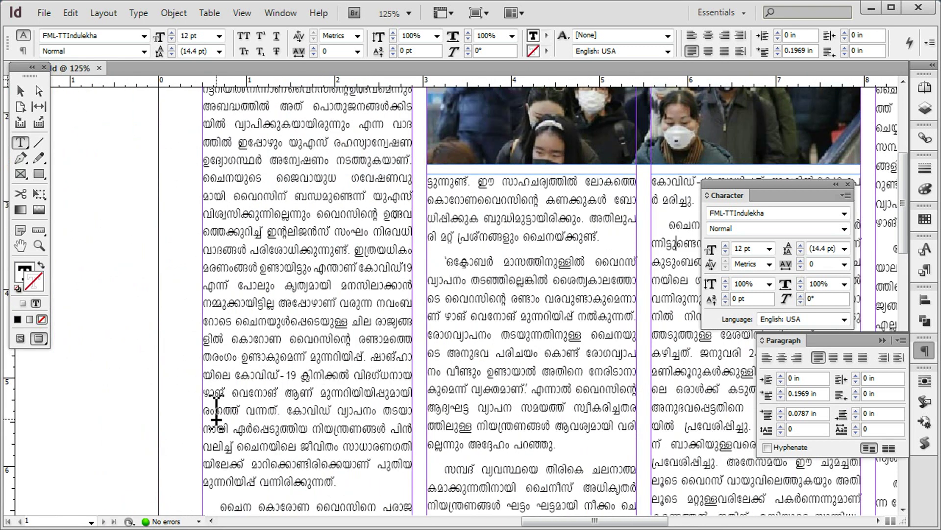
Step: Rejoin the split word 'അതിലുപരി' in the second column so it sits on one line
{"action": "left_click", "coordinate": [366, 398]}
{"action": "scroll", "coordinate": [469, 420], "scroll_direction": "down", "scroll_amount": 3}
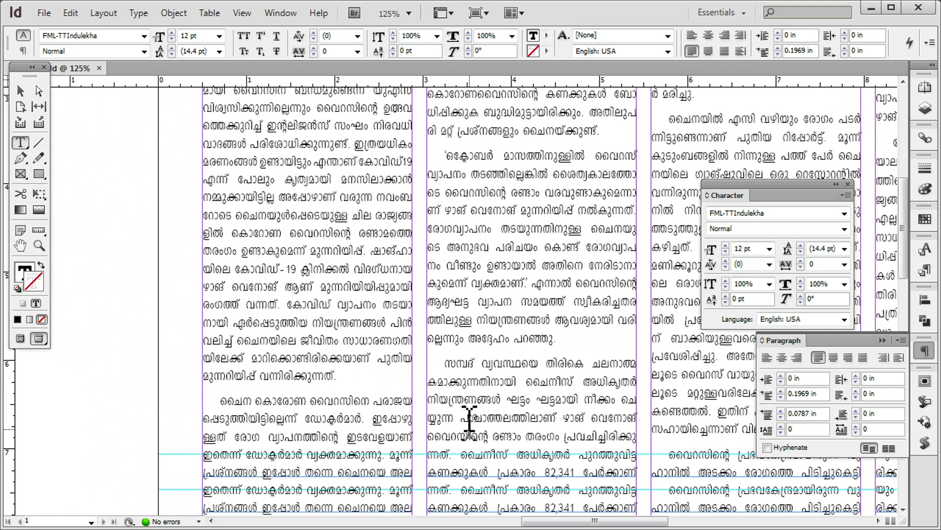
{"action": "scroll", "coordinate": [365, 411], "scroll_direction": "down", "scroll_amount": 1}
{"action": "scroll", "coordinate": [530, 332], "scroll_direction": "up", "scroll_amount": 1}
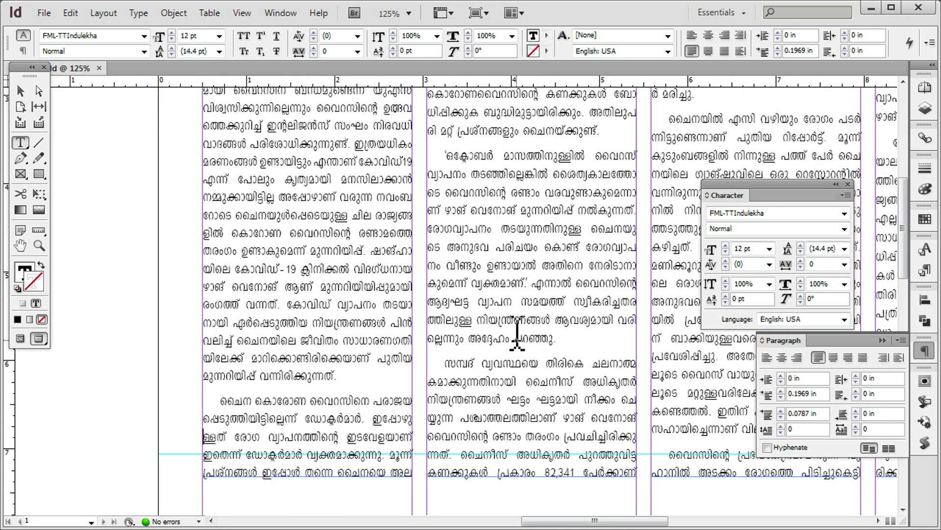
{"action": "scroll", "coordinate": [505, 338], "scroll_direction": "up", "scroll_amount": 2}
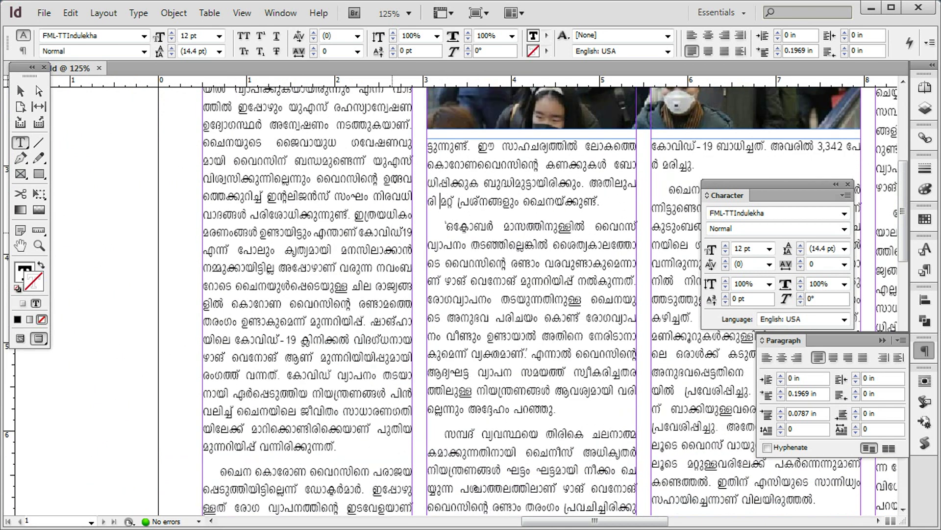
{"action": "key", "text": "BackSpace"}
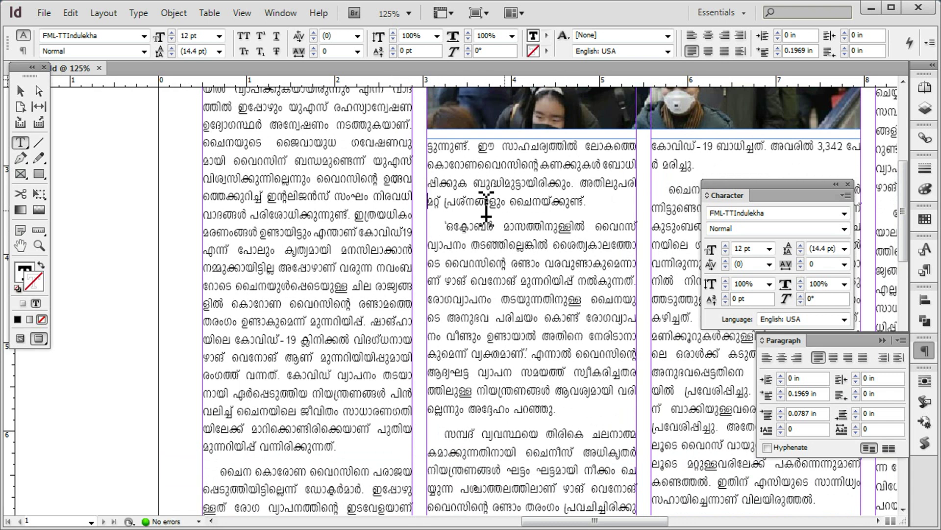
{"action": "scroll", "coordinate": [446, 223], "scroll_direction": "down", "scroll_amount": 5}
{"action": "scroll", "coordinate": [294, 339], "scroll_direction": "right", "scroll_amount": 6}
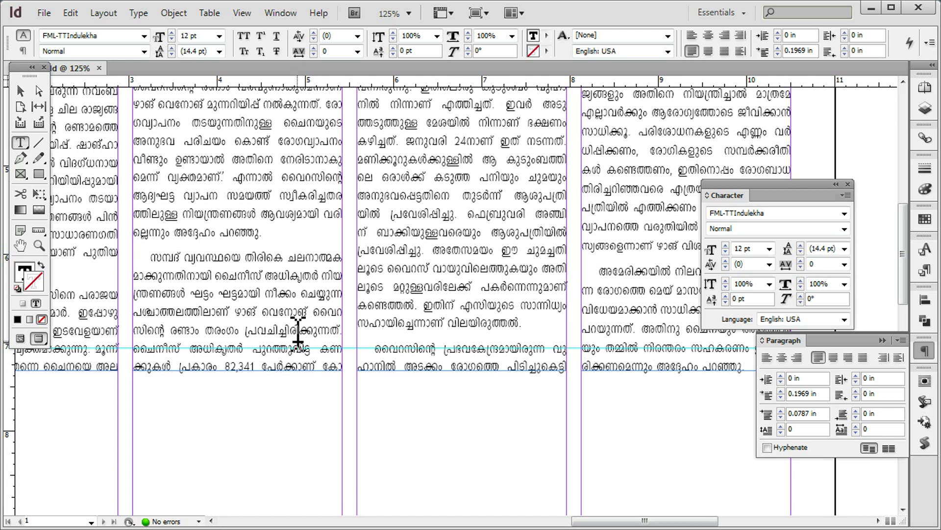
Step: Rejoin the split word in the third column by deleting the break before it
{"action": "left_click", "coordinate": [372, 235]}
{"action": "key", "text": "BackSpace"}
{"action": "scroll", "coordinate": [403, 279], "scroll_direction": "right", "scroll_amount": 3}
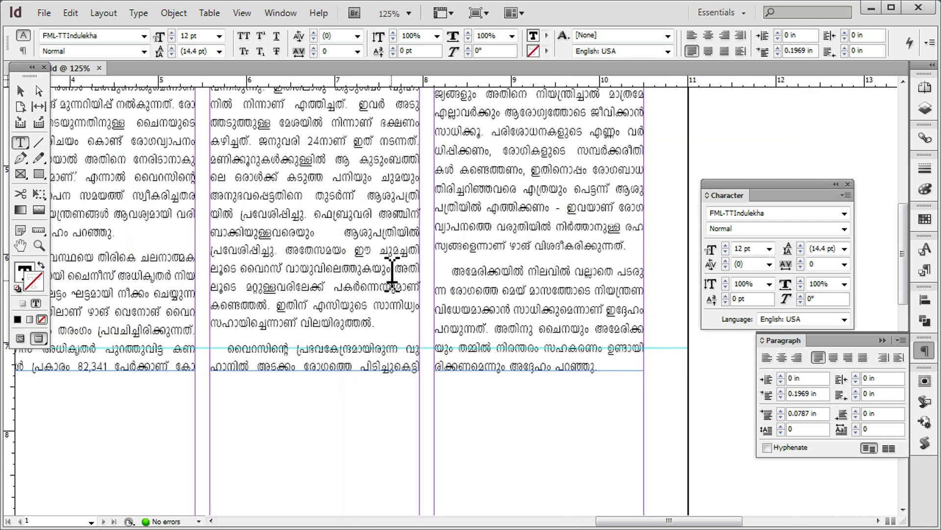
{"action": "scroll", "coordinate": [505, 231], "scroll_direction": "up", "scroll_amount": 2}
Step: Set the last paragraph's first sentence to 95% horizontal scale
{"action": "left_click", "coordinate": [435, 328]}
{"action": "key", "text": "Return"}
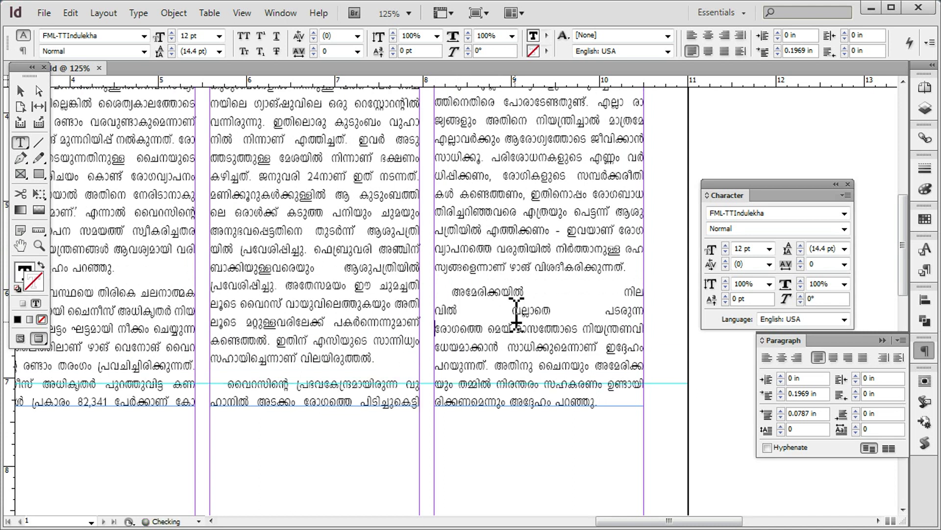
{"action": "key", "text": "BackSpace"}
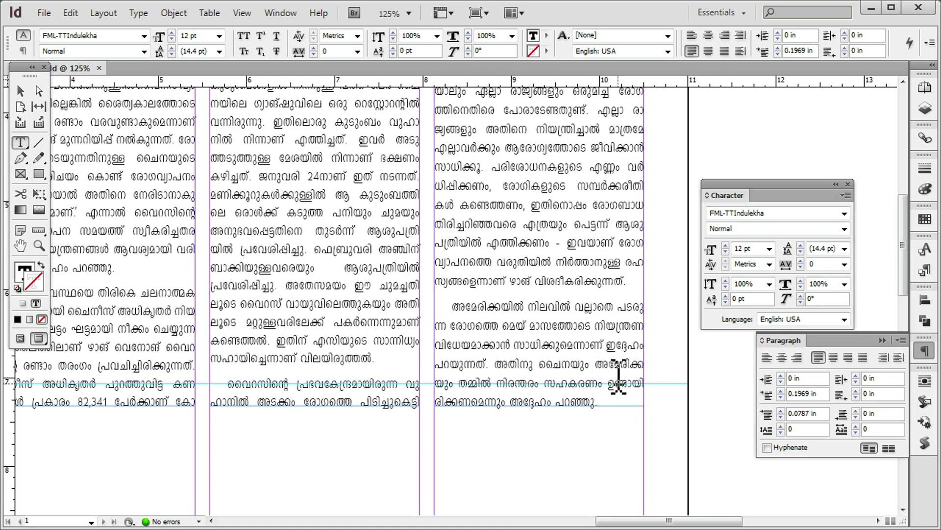
{"action": "left_click", "coordinate": [491, 363], "text": "shift"}
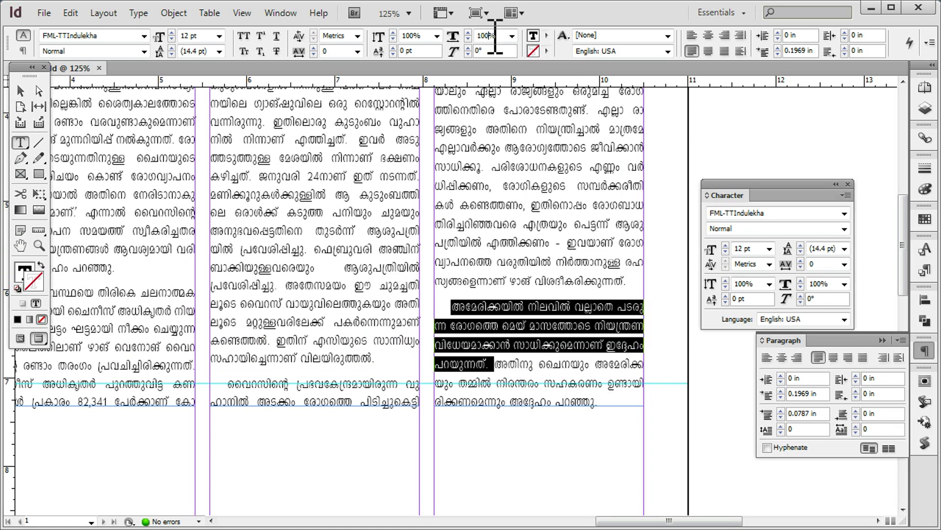
{"action": "key", "text": "Down"}
{"action": "key", "text": "Down"}
{"action": "key", "text": "Down"}
{"action": "key", "text": "Down"}
{"action": "key", "text": "Down"}
{"action": "key", "text": "Down"}
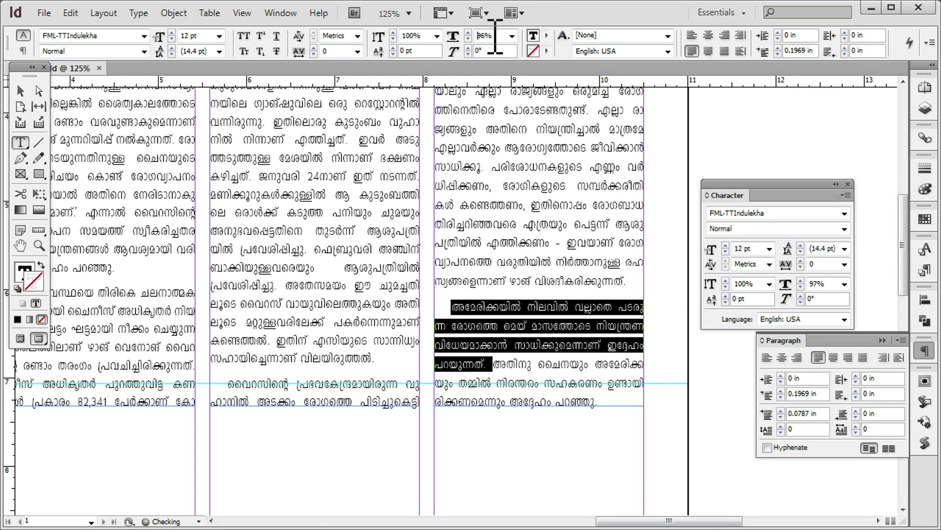
{"action": "key", "text": "Up"}
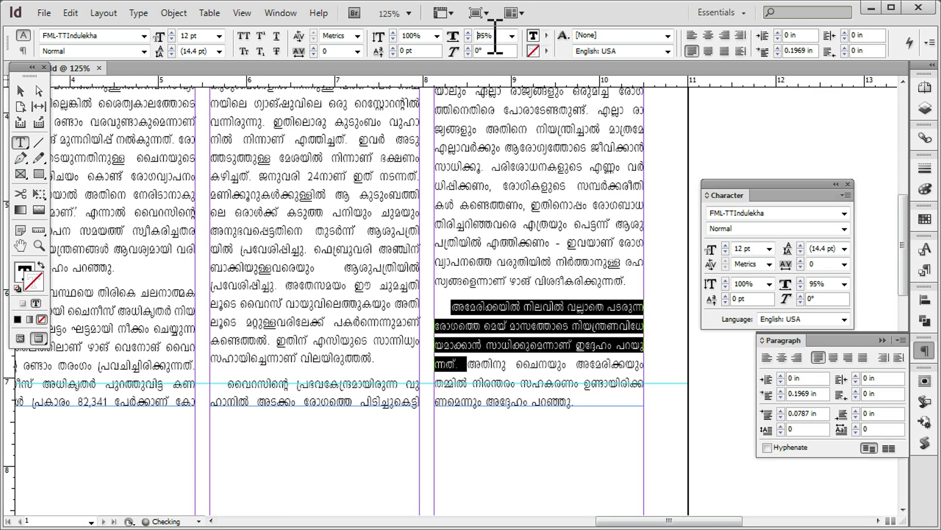
{"action": "left_click", "coordinate": [501, 364]}
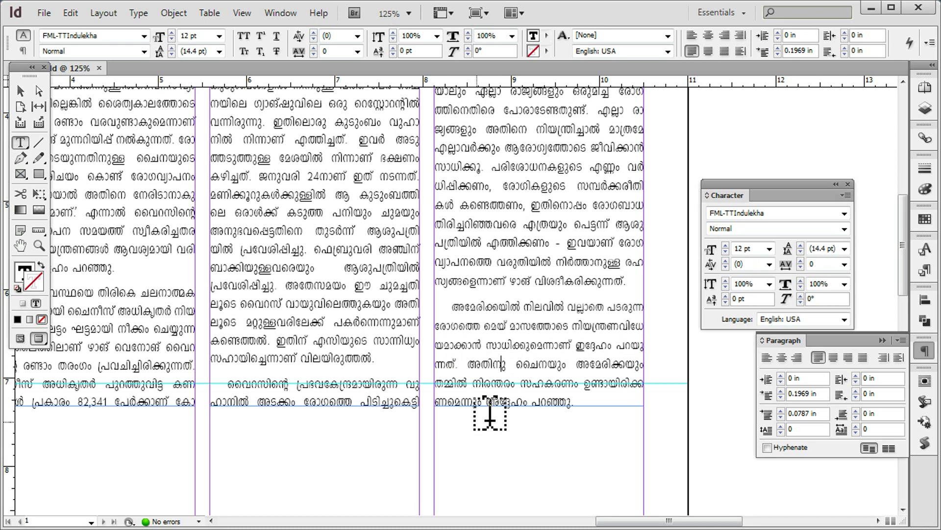
{"action": "scroll", "coordinate": [498, 319], "scroll_direction": "down", "scroll_amount": 1}
{"action": "left_click", "coordinate": [469, 240]}
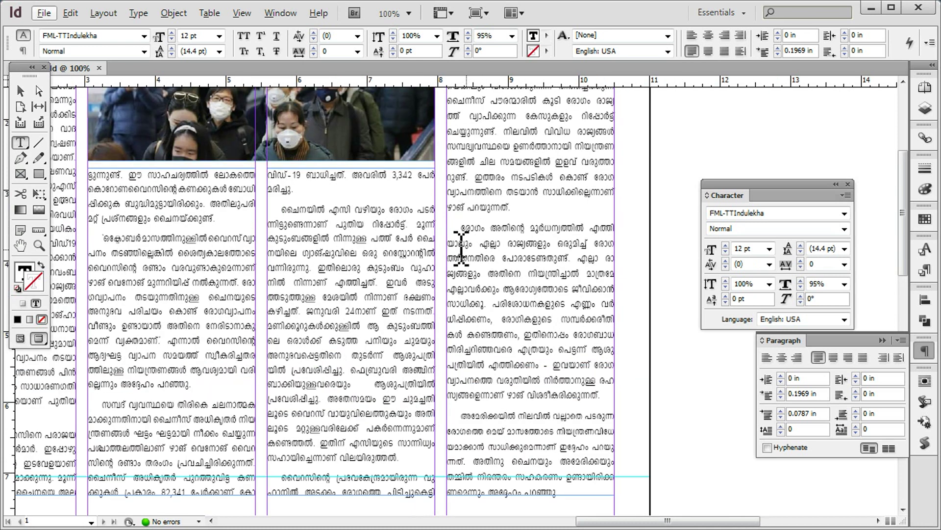
{"action": "scroll", "coordinate": [469, 240], "scroll_direction": "down", "scroll_amount": 1}
{"action": "scroll", "coordinate": [510, 388], "scroll_direction": "up", "scroll_amount": 1}
{"action": "scroll", "coordinate": [448, 311], "scroll_direction": "right", "scroll_amount": 3}
{"action": "scroll", "coordinate": [385, 309], "scroll_direction": "up", "scroll_amount": 2}
{"action": "scroll", "coordinate": [385, 308], "scroll_direction": "left", "scroll_amount": 3}
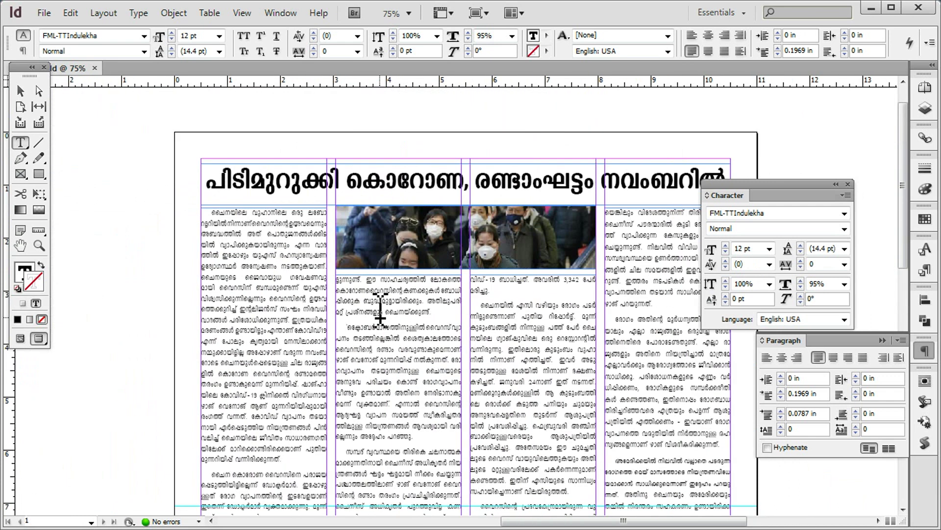
{"action": "left_click", "coordinate": [20, 91]}
{"action": "left_click", "coordinate": [106, 227]}
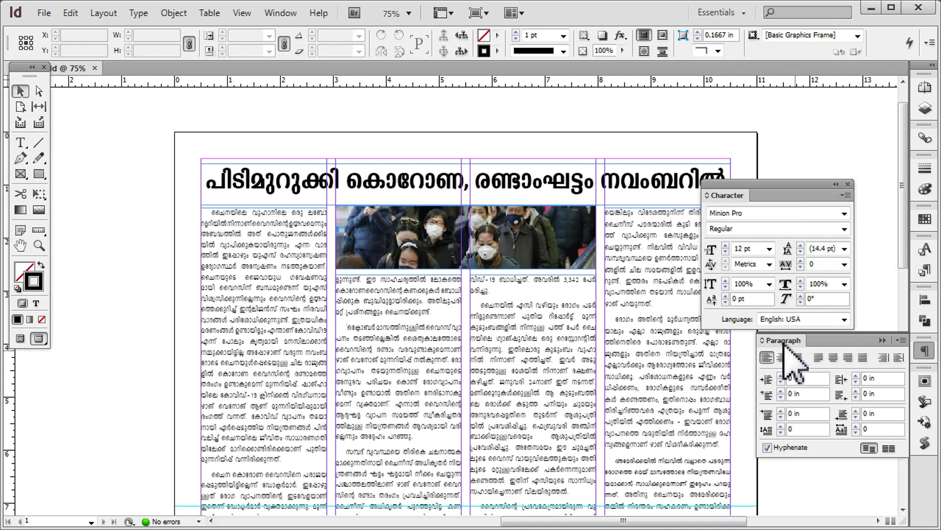
{"action": "left_click_drag", "start_coordinate": [776, 184], "coordinate": [800, 166]}
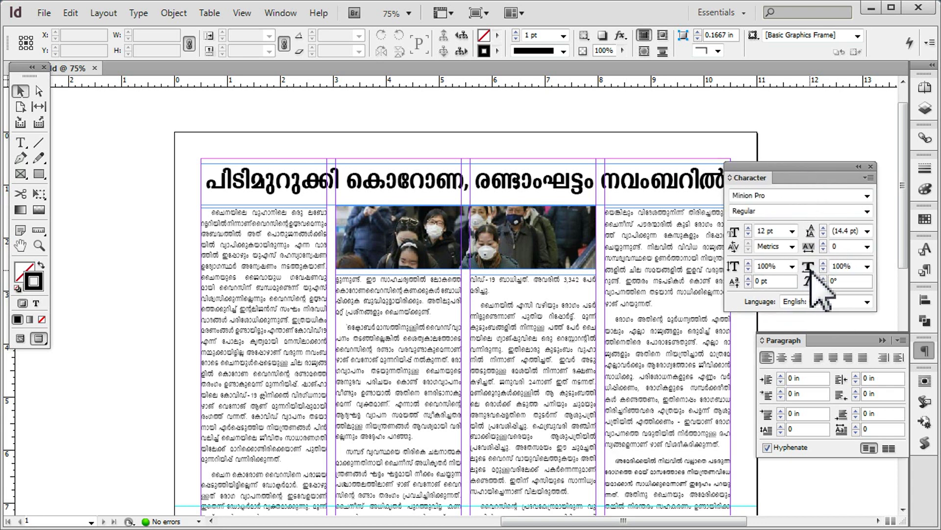